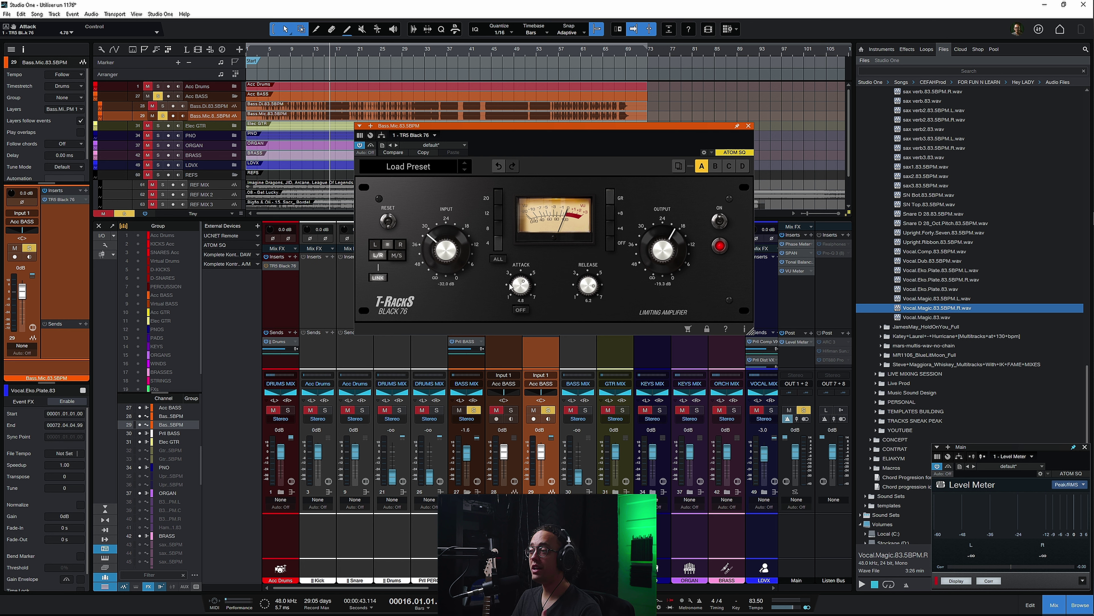
Sweep the Black 76's attack and release on the bass mic track, leaving attack at 3.6 and release at 1
drag(526, 286, 506, 386)
drag(528, 260, 515, 223)
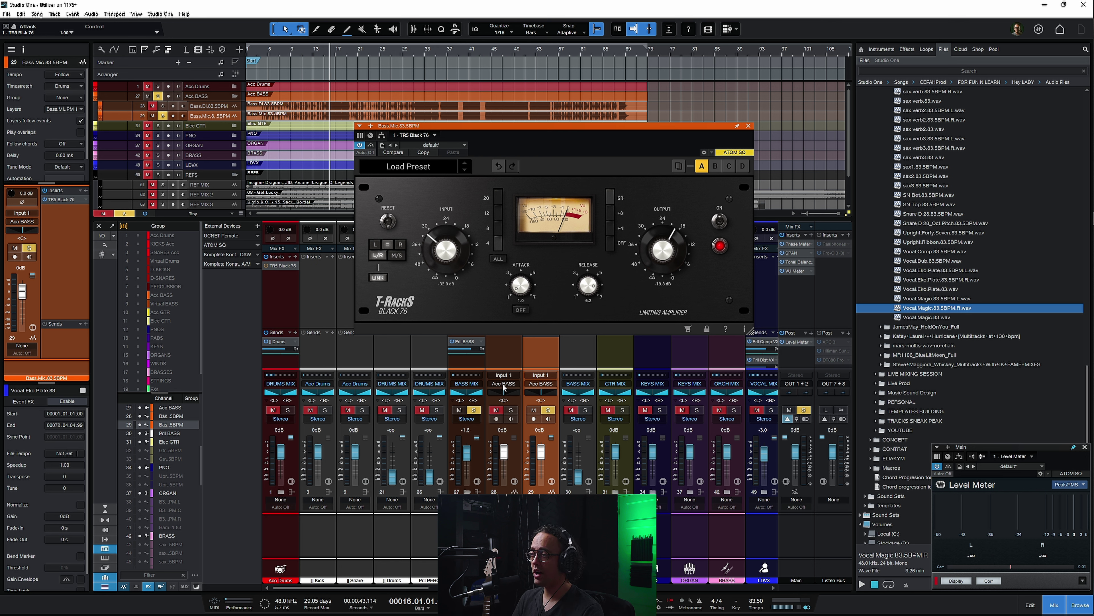
drag(510, 300, 523, 366)
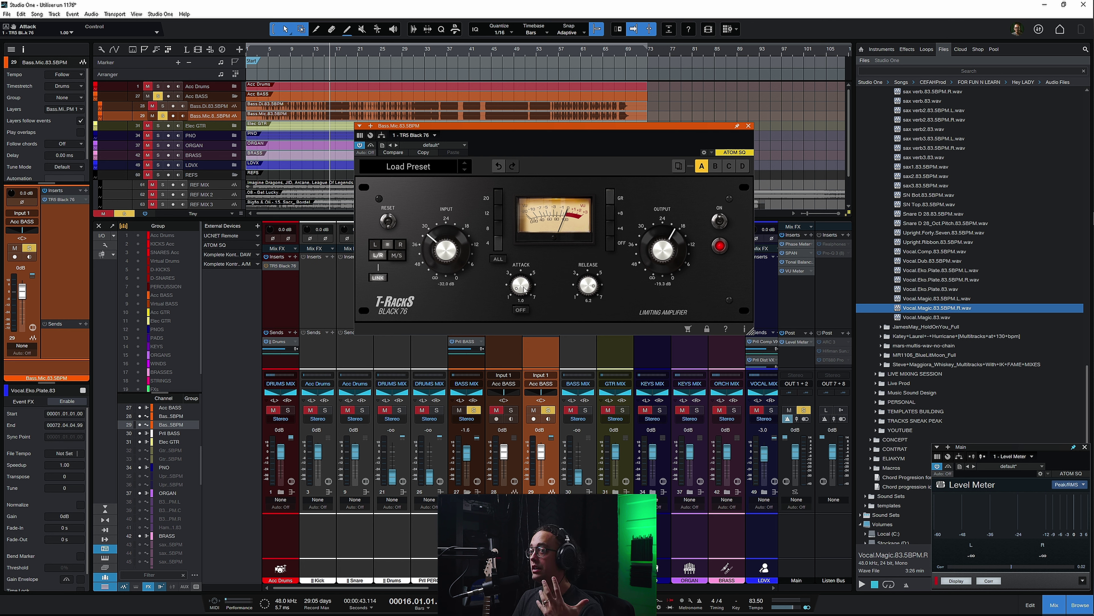
drag(524, 290, 521, 241)
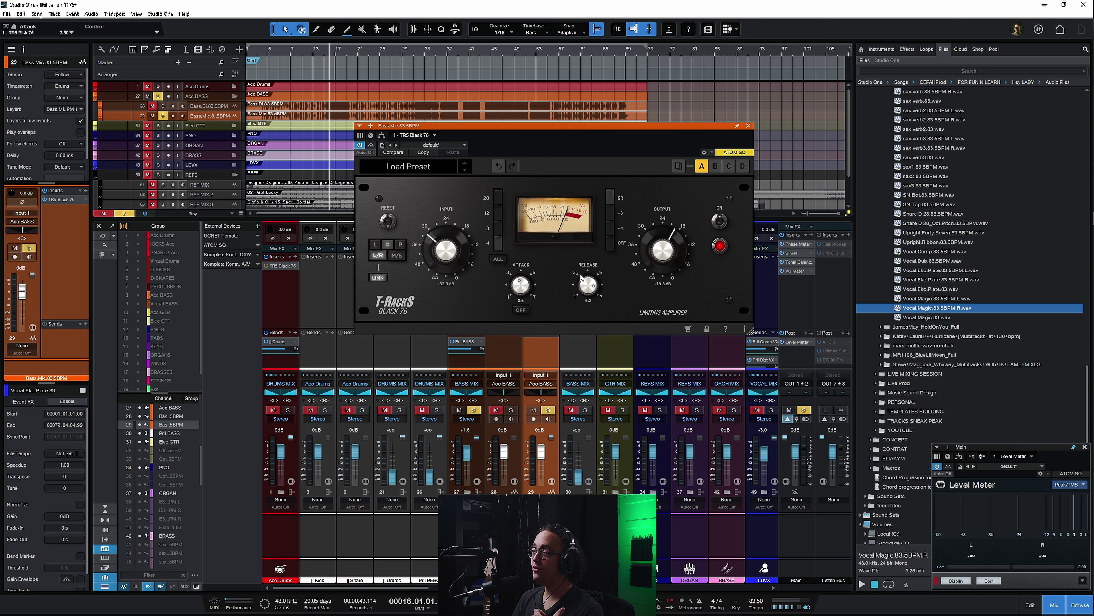
drag(589, 287, 587, 207)
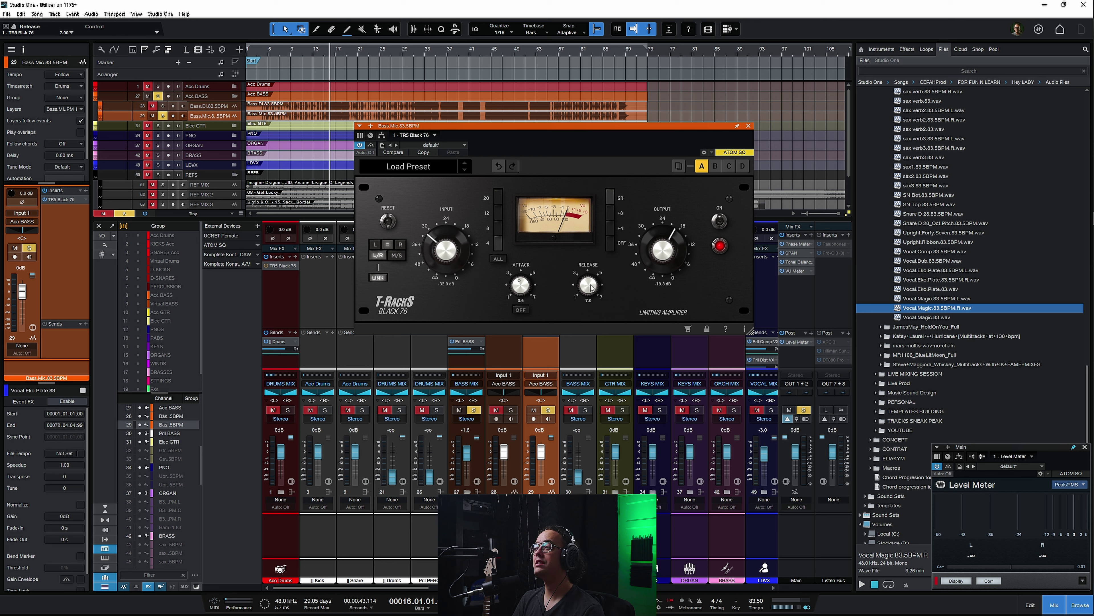
drag(589, 288, 590, 312)
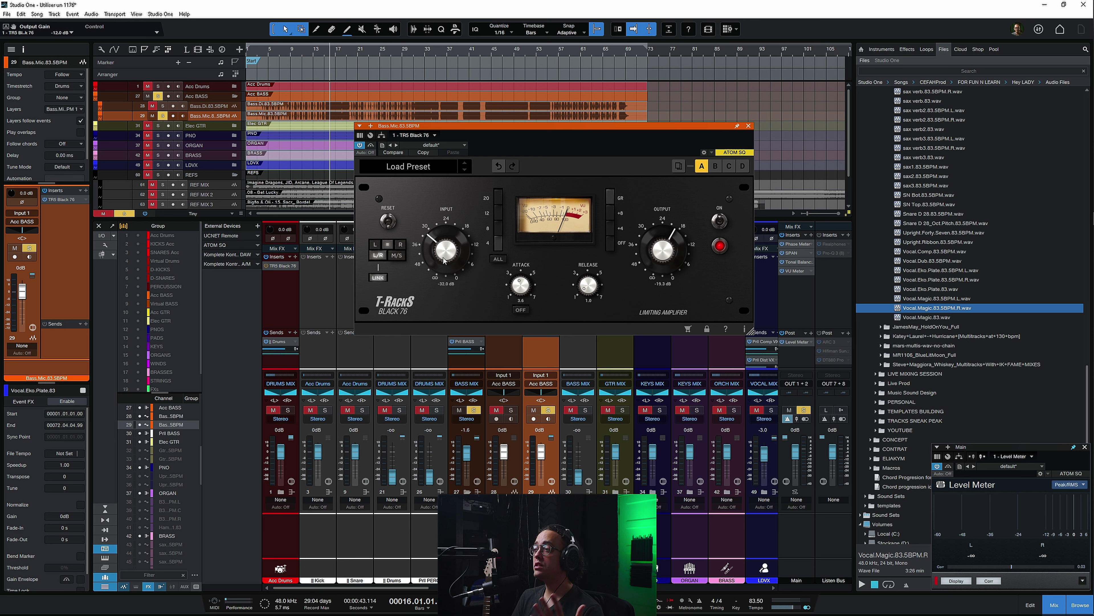
Set the bass mic compressor's input gain to about -29.1 dB and its output gain to about -26.8 dB
drag(448, 259, 439, 257)
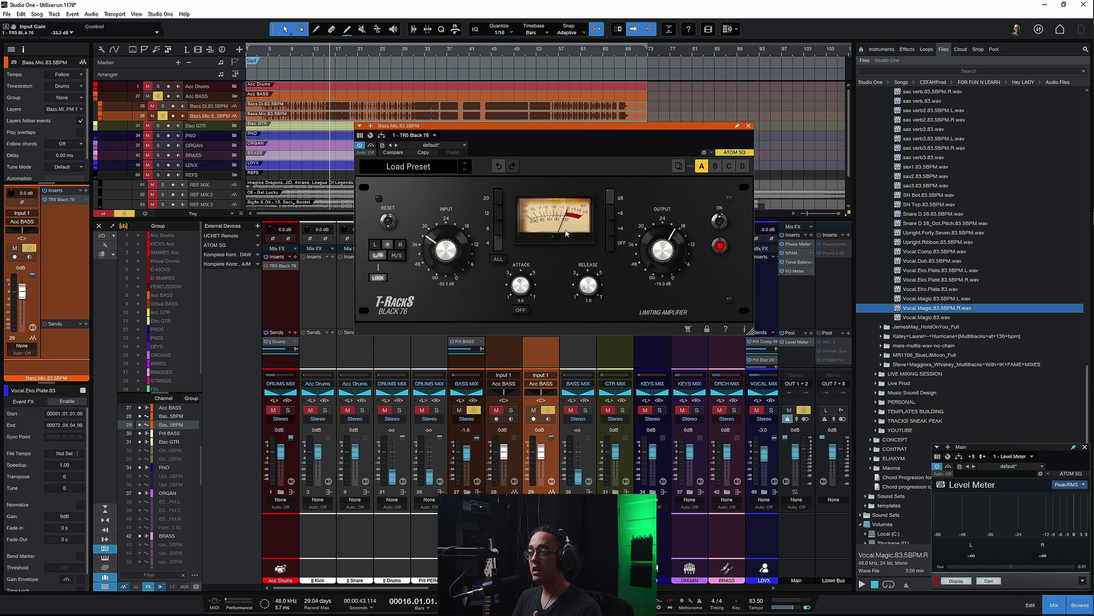
drag(448, 255, 566, 272)
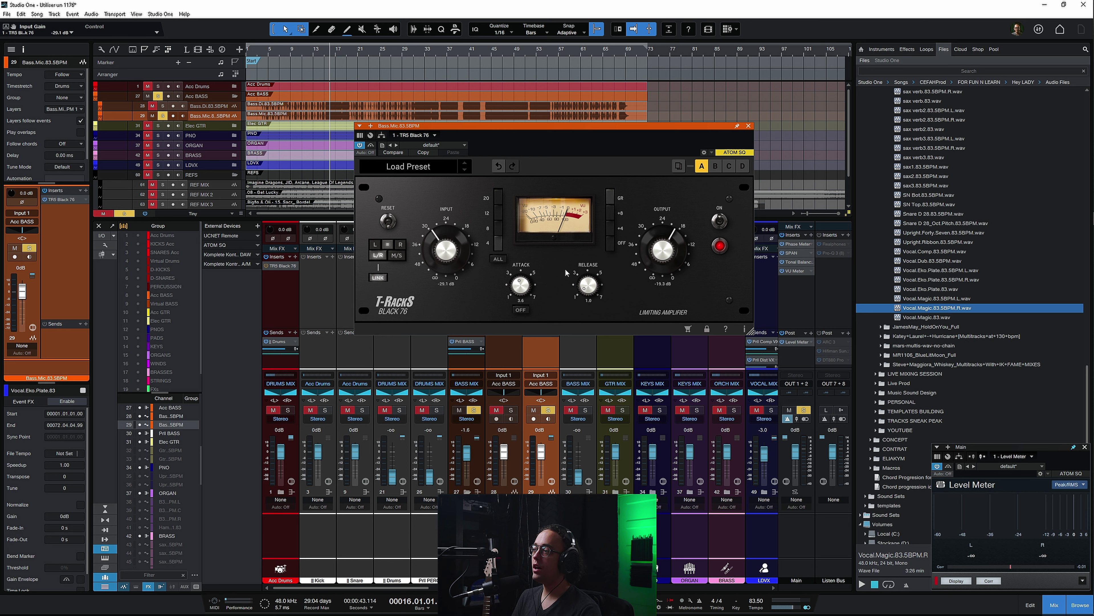
drag(676, 248, 652, 273)
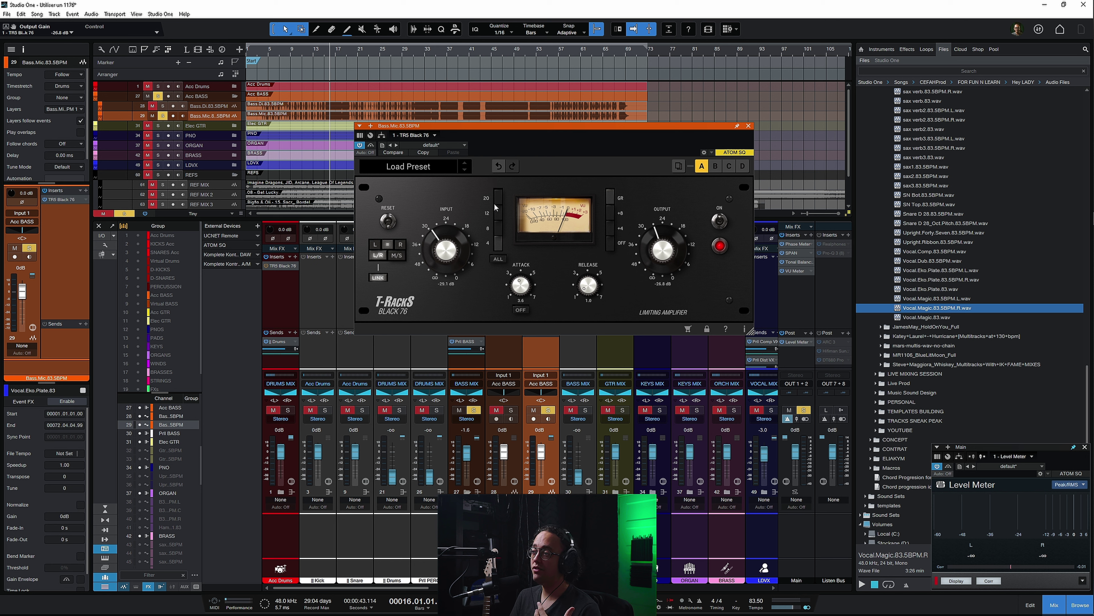
Cycle the compressor's ratio through 20, 4 and All, and return it to 4
click(499, 195)
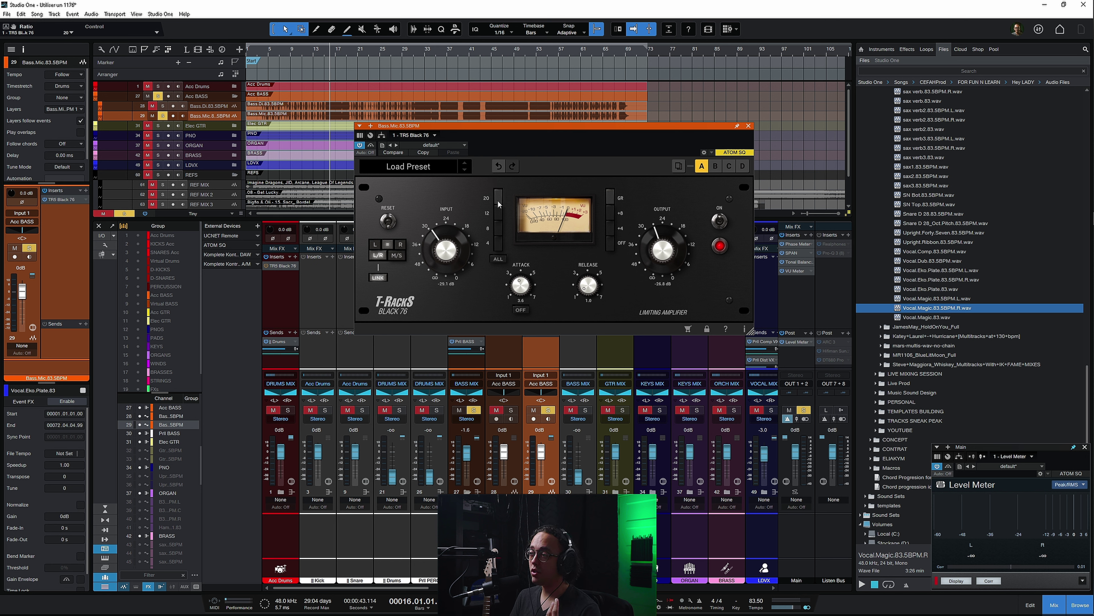
click(498, 244)
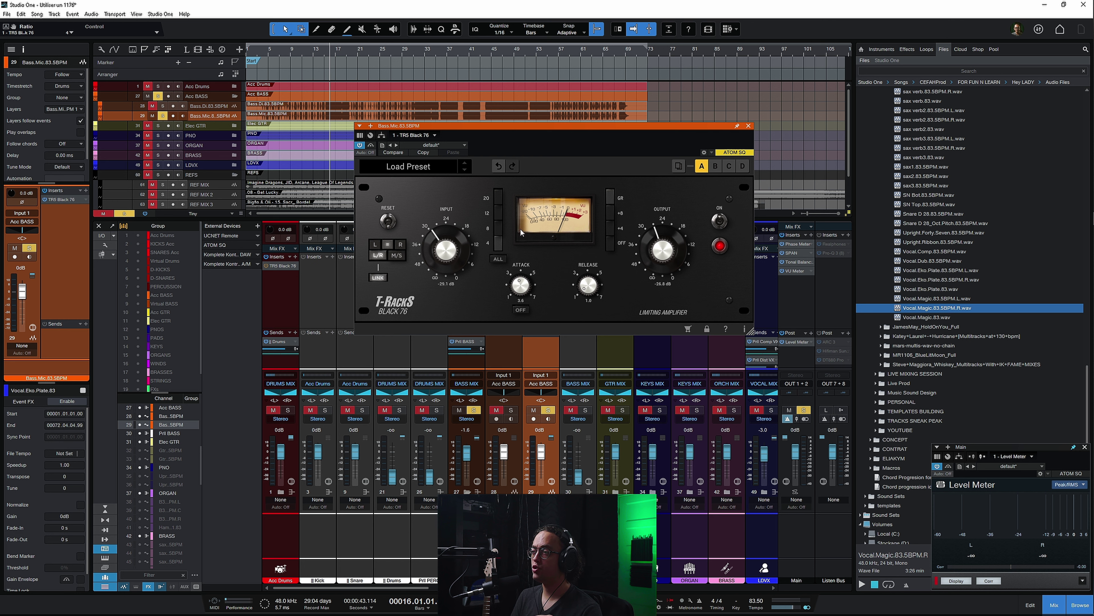
click(493, 261)
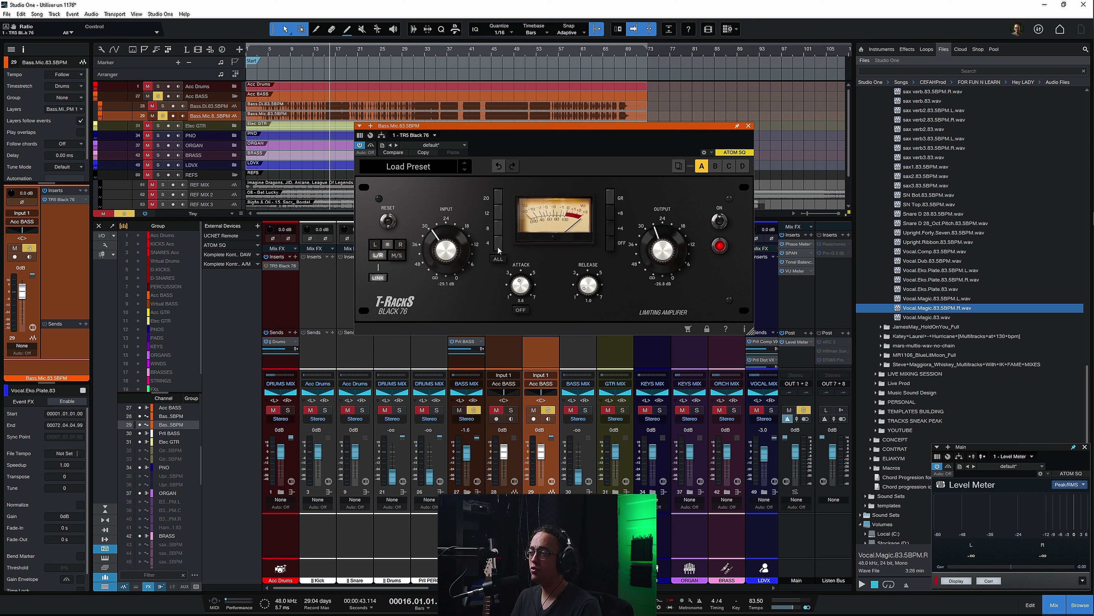
click(497, 237)
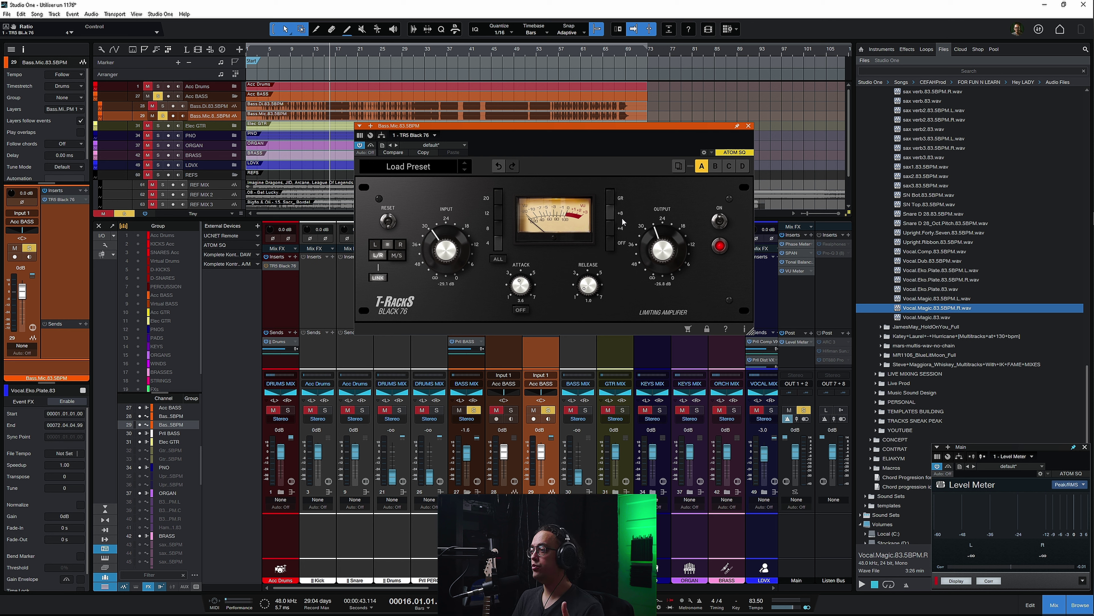
Cycle the meter mode through +8 and +4 back to GR, and toggle the compressor's attack OFF switch
drag(613, 215, 615, 231)
click(615, 194)
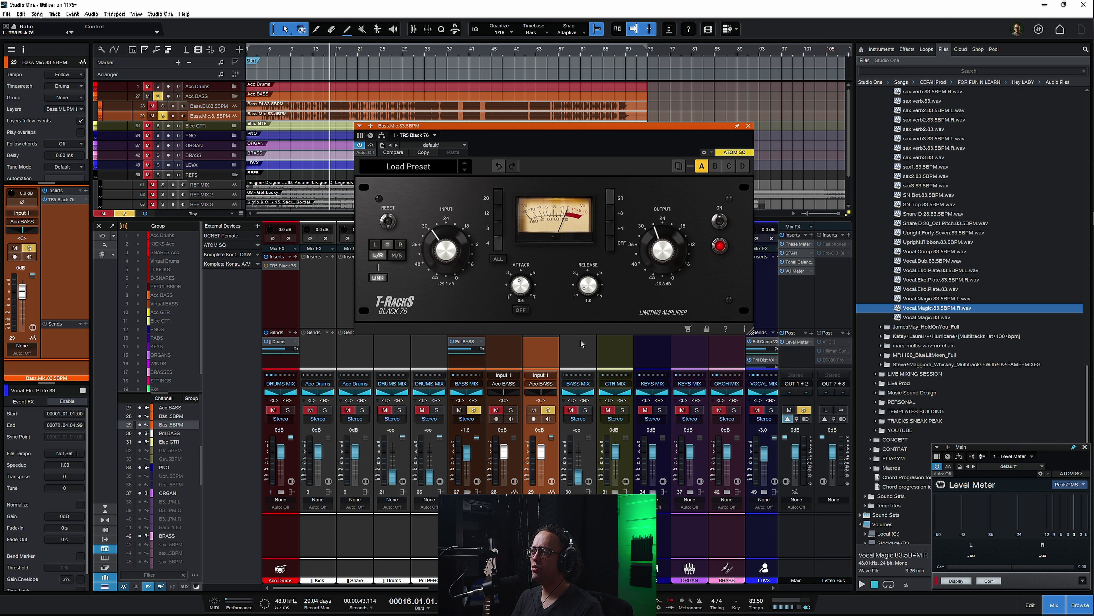
click(521, 310)
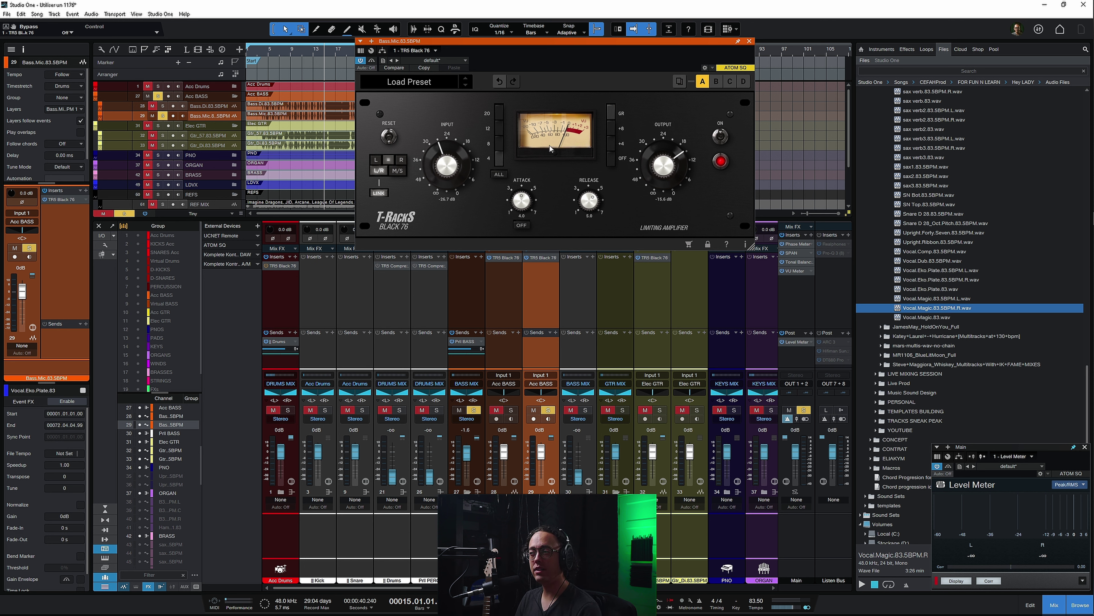
Set the bass mic compressor's input gain to about -33 dB and its output gain to about -12 dB
drag(458, 158, 458, 169)
drag(677, 170, 682, 168)
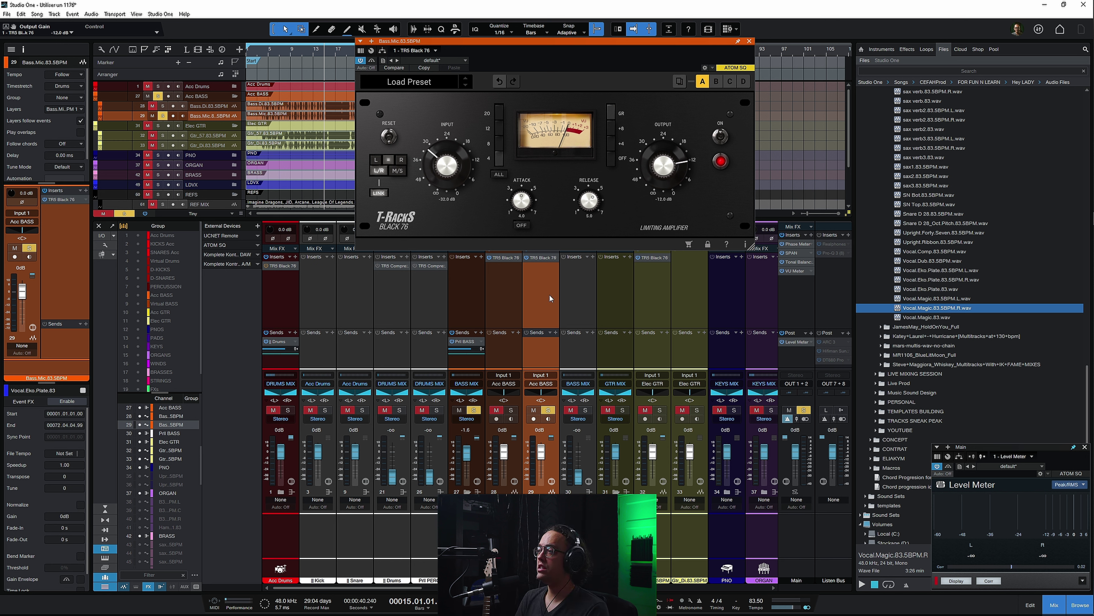
Play the bass mic track with the Black 76 bypassed and with it active to compare the sound
click(372, 60)
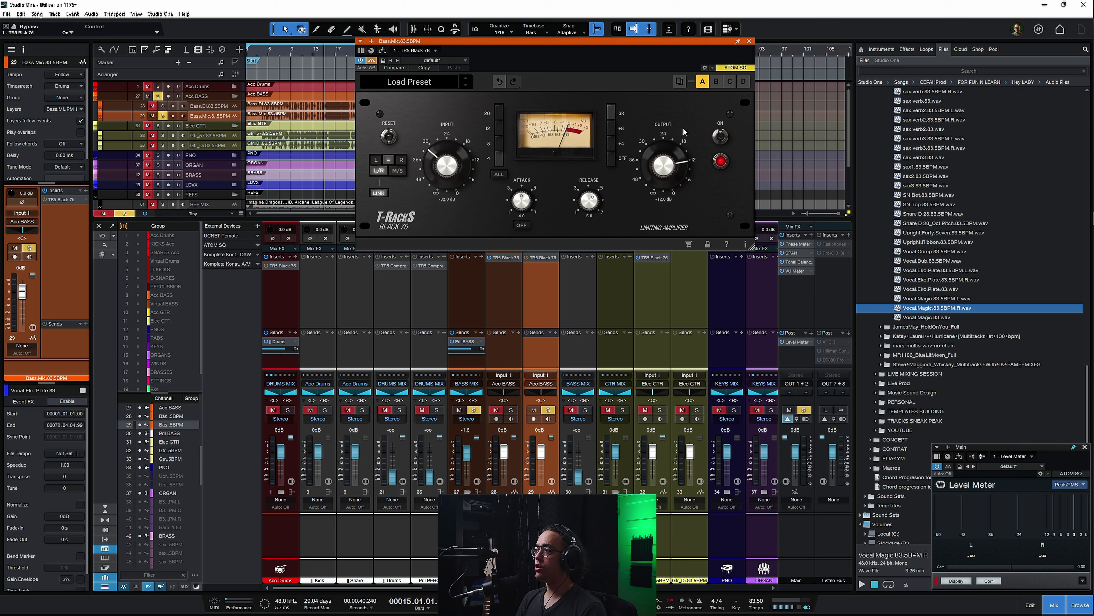
key(space)
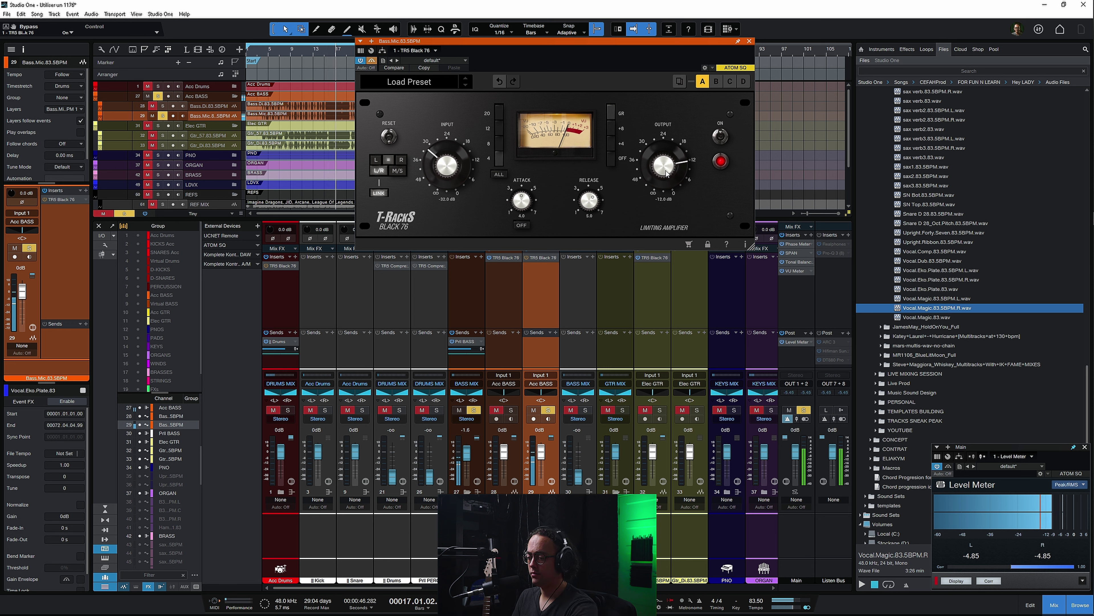
key(space)
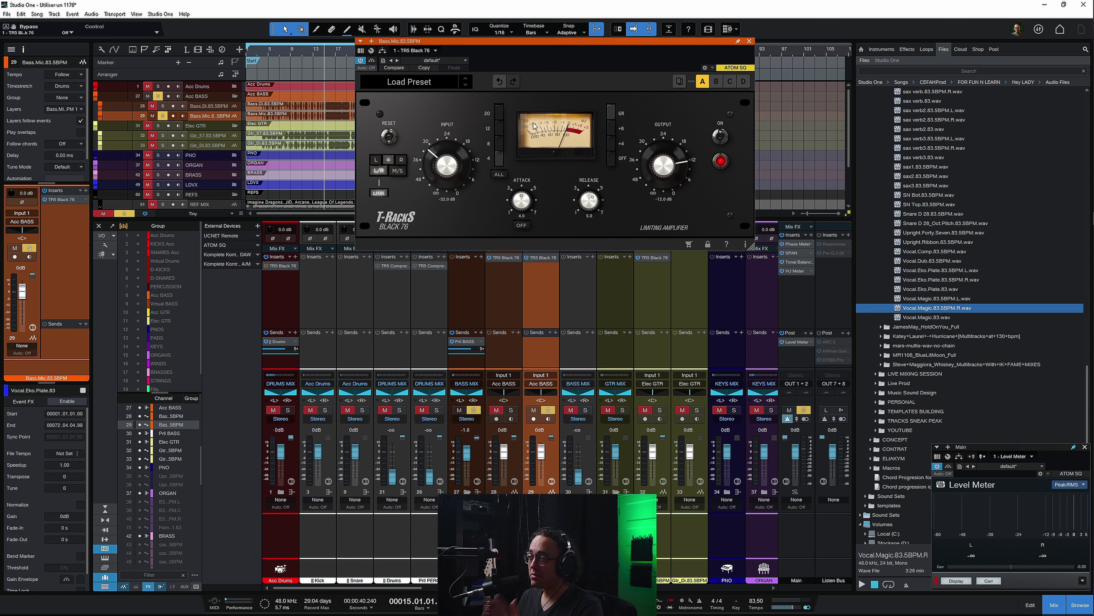
key(space)
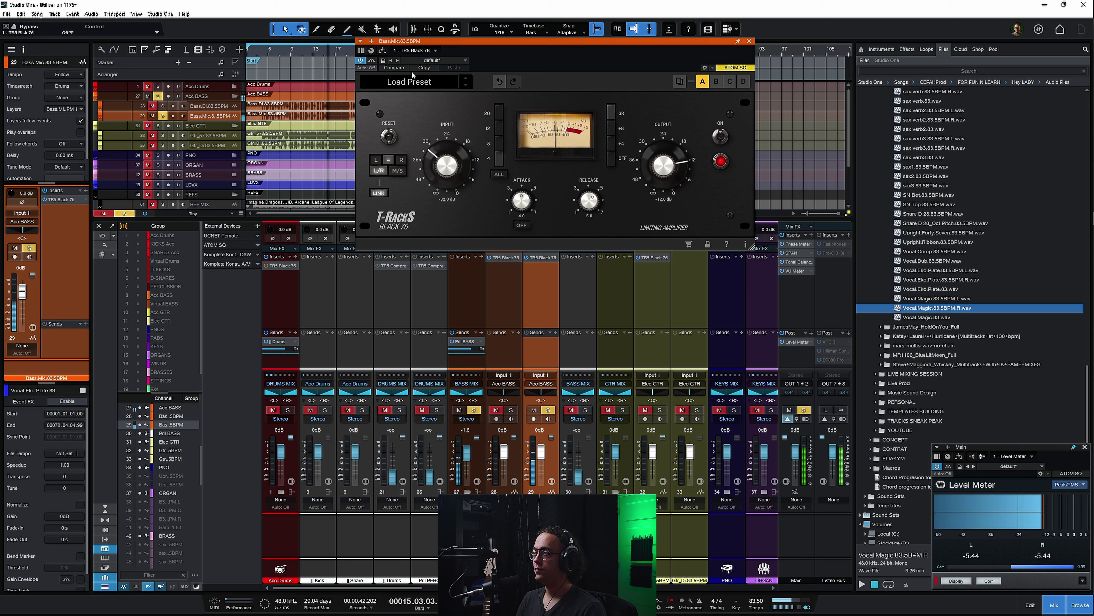
key(space)
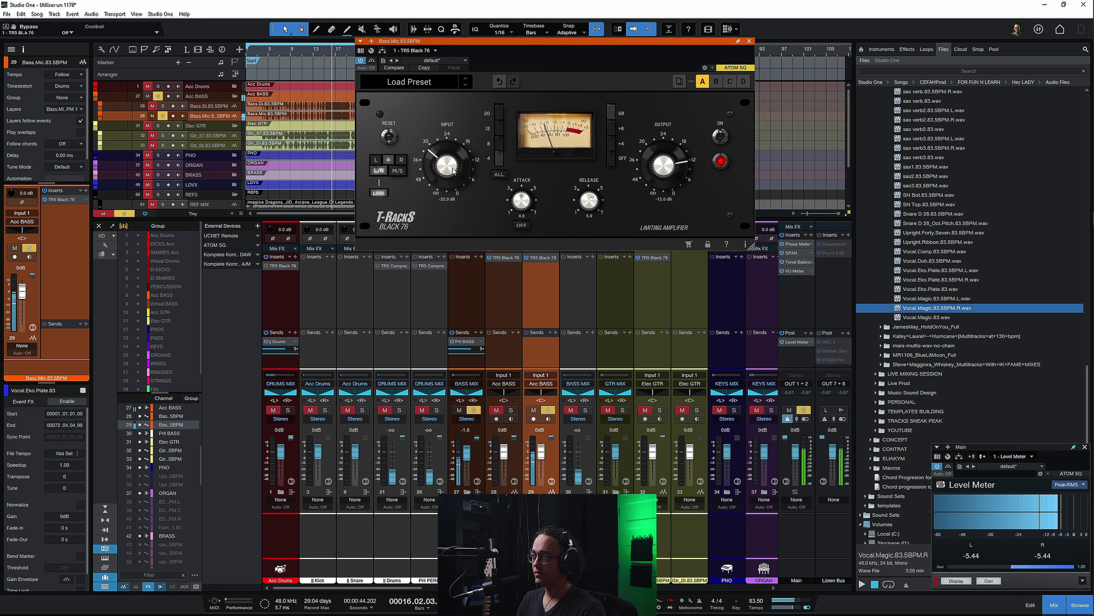
During playback, set the bass mic compressor's input gain to about -27.1 dB and its output gain to about -14.1 dB
mouse_move(455, 174)
mouse_down()
mouse_move(454, 161)
mouse_move(470, 173)
mouse_up()
key(space)
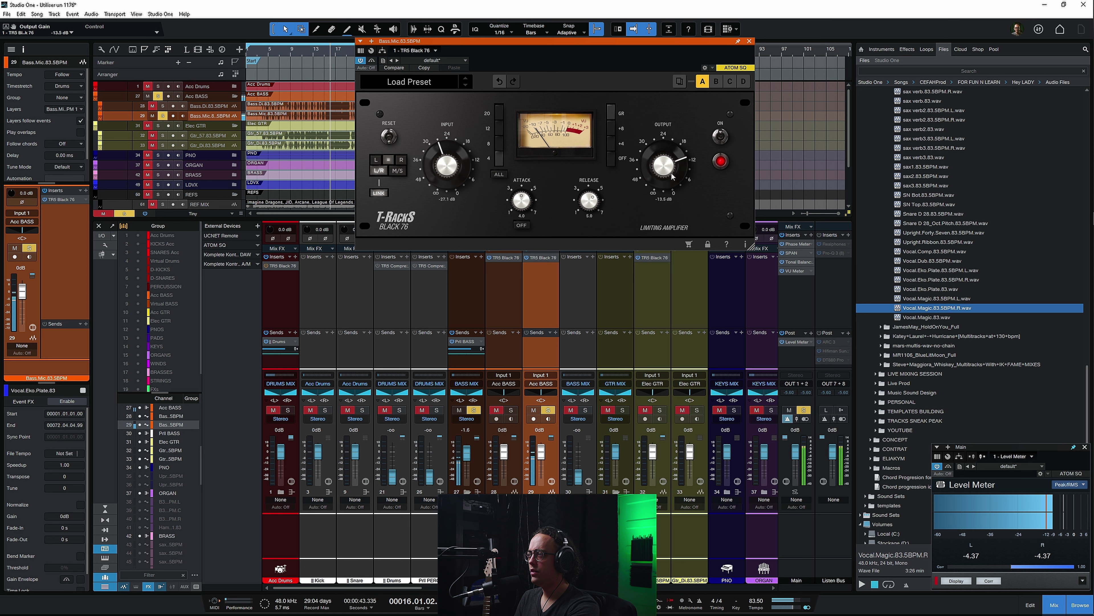
drag(683, 169, 682, 177)
key(space)
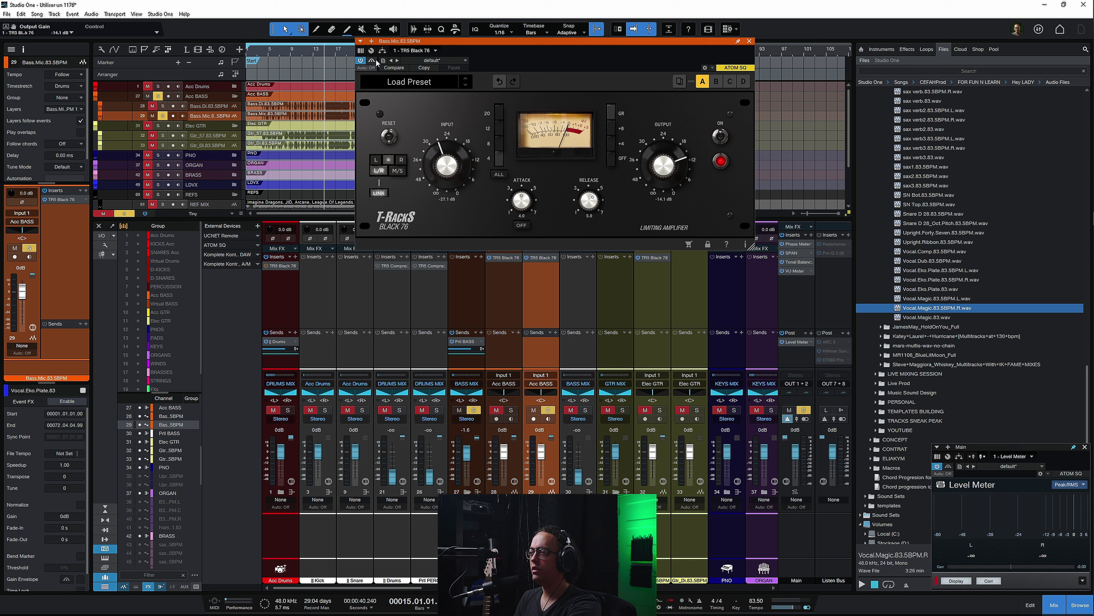
Compare the bypassed and active compressor again on the bass mic track at the new gain settings
key(space)
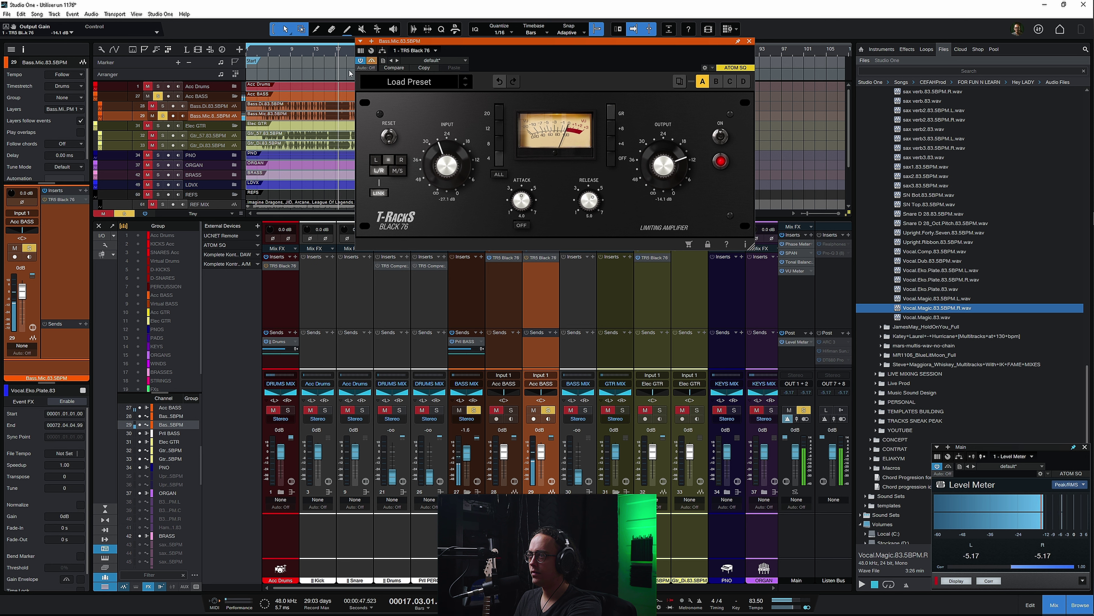
click(371, 61)
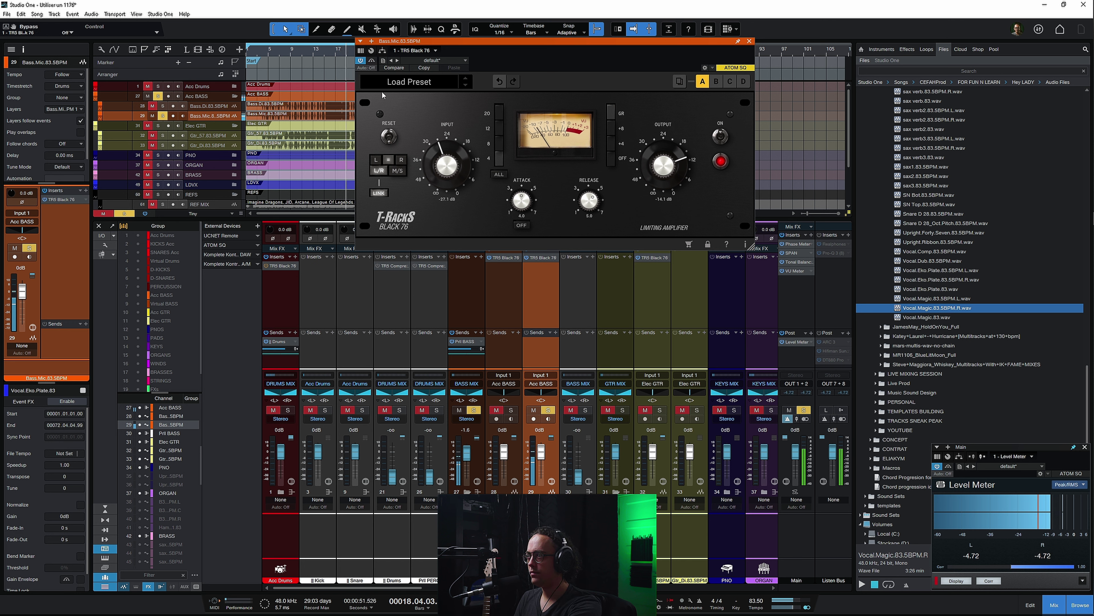
key(space)
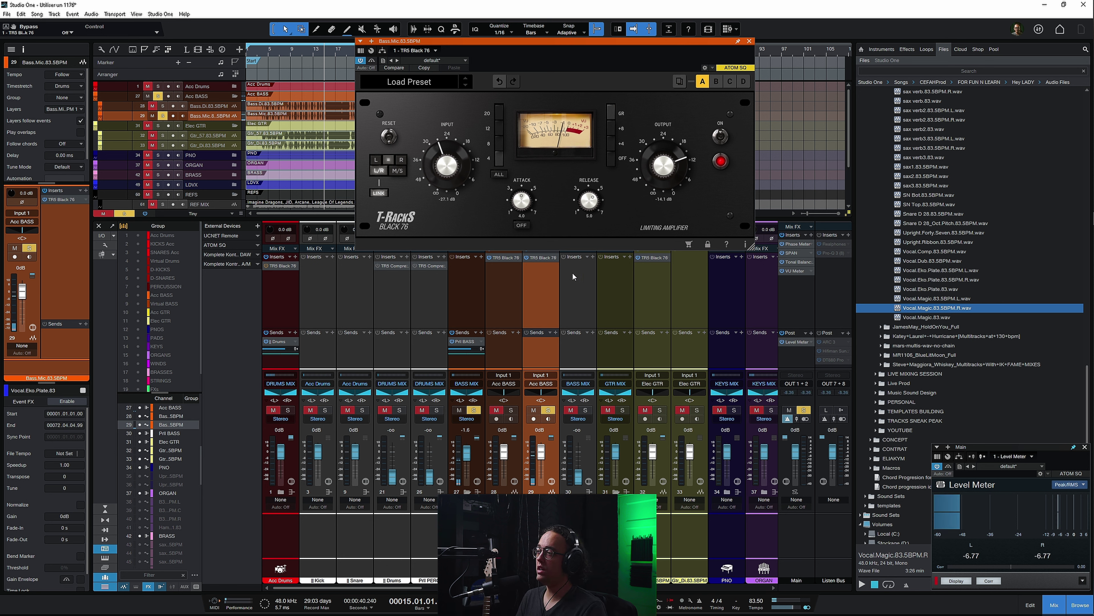
Open the Black 76 on the Gtr_57.83.5BPM channel and play the guitar with it active and bypassed to compare
click(657, 281)
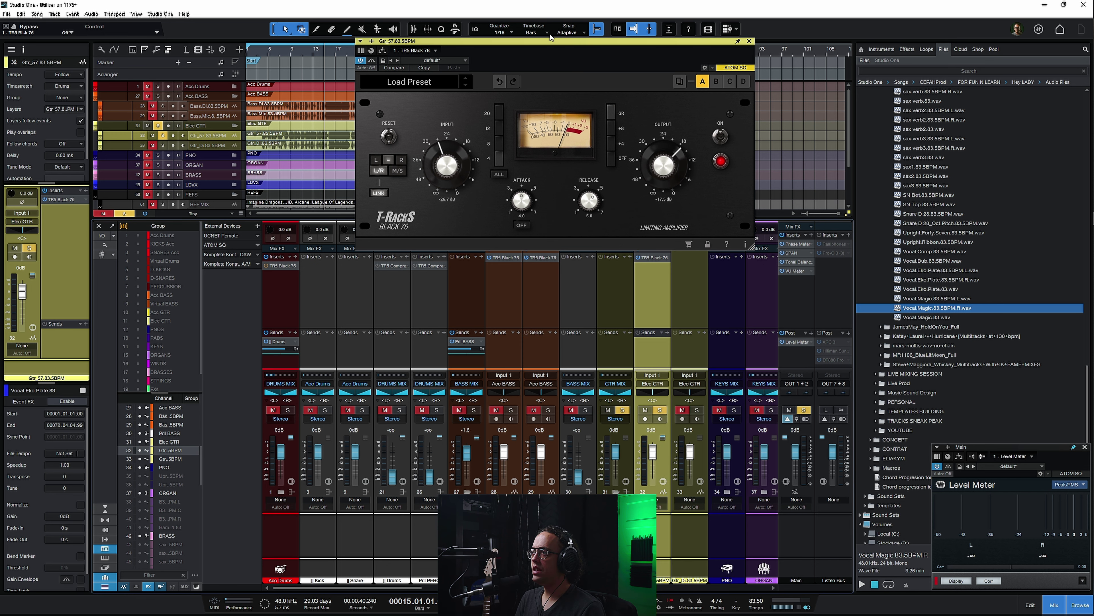
drag(550, 41, 537, 46)
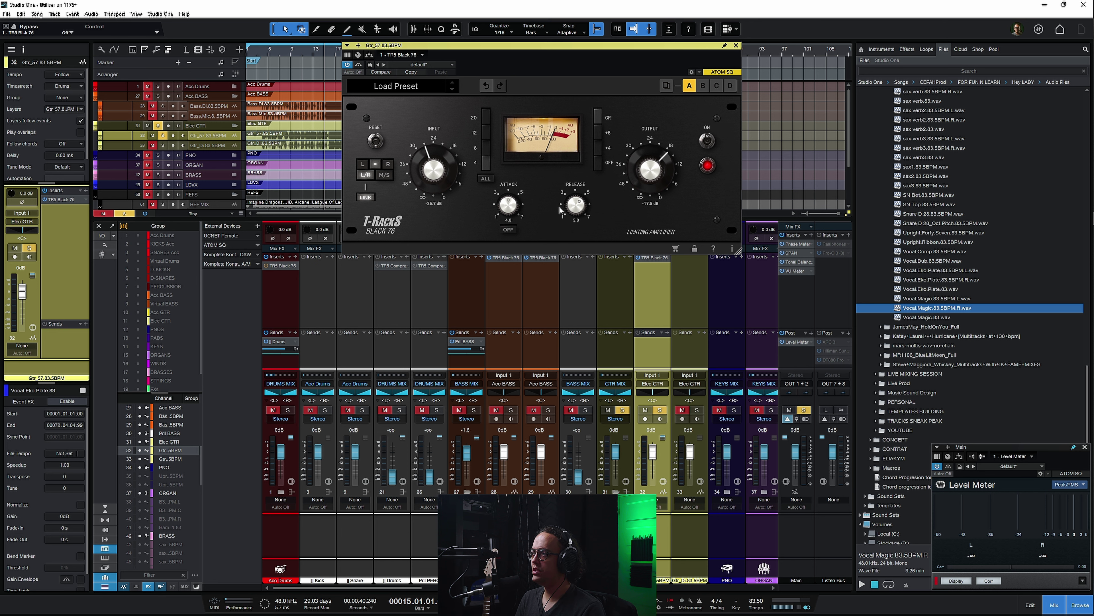
key(space)
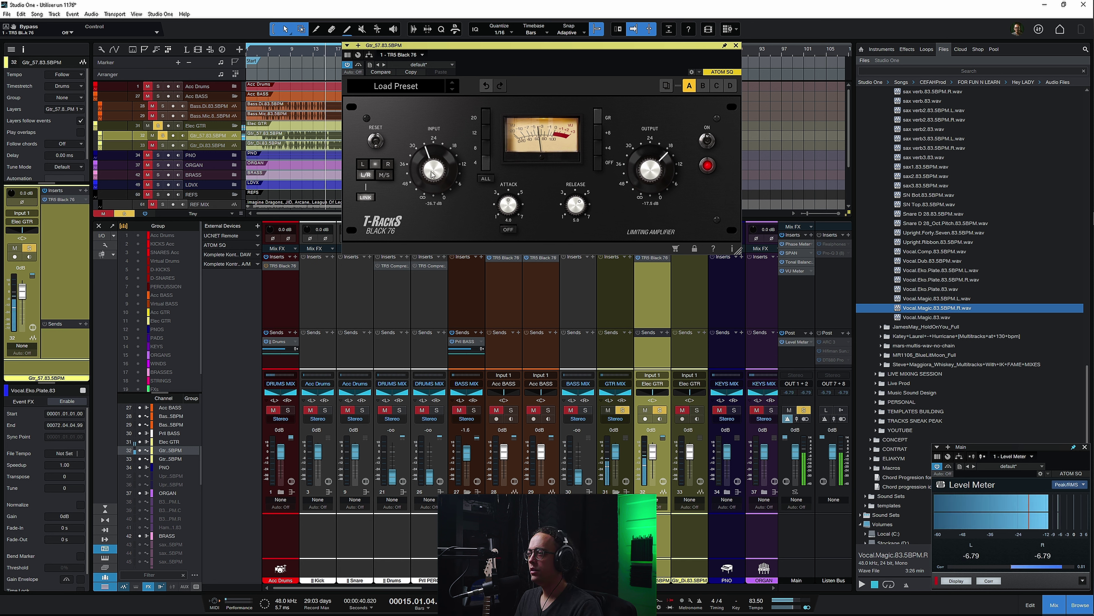
click(358, 65)
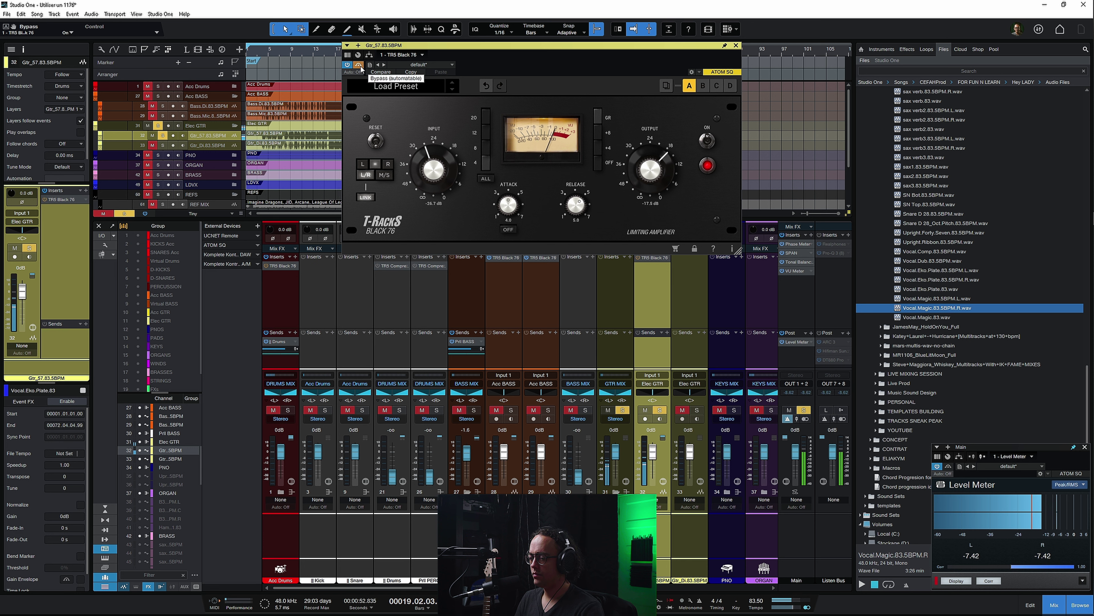
key(space)
key(space)
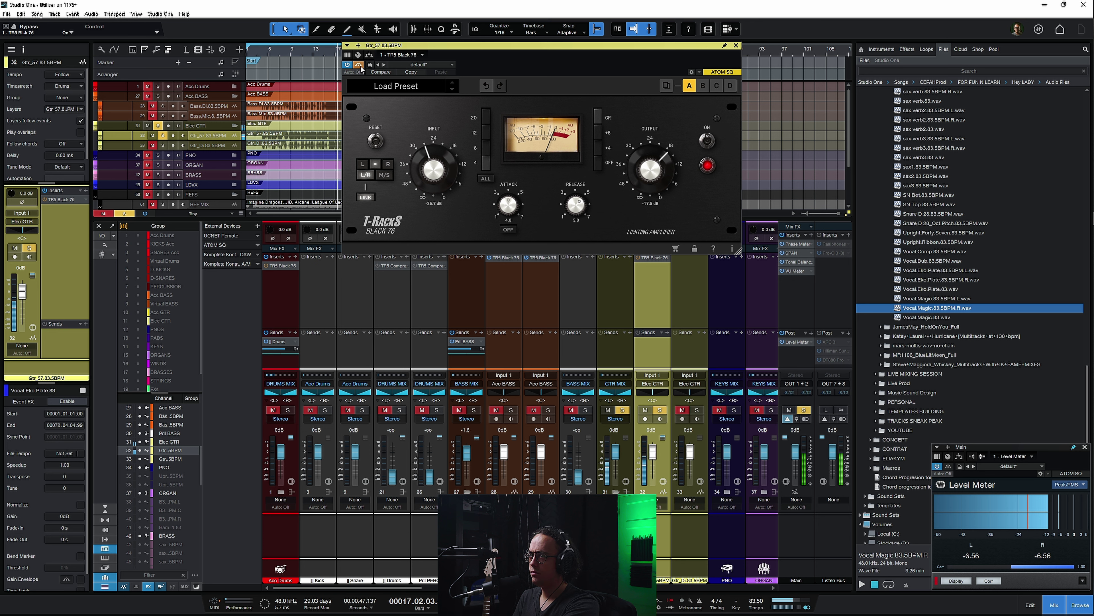
click(359, 65)
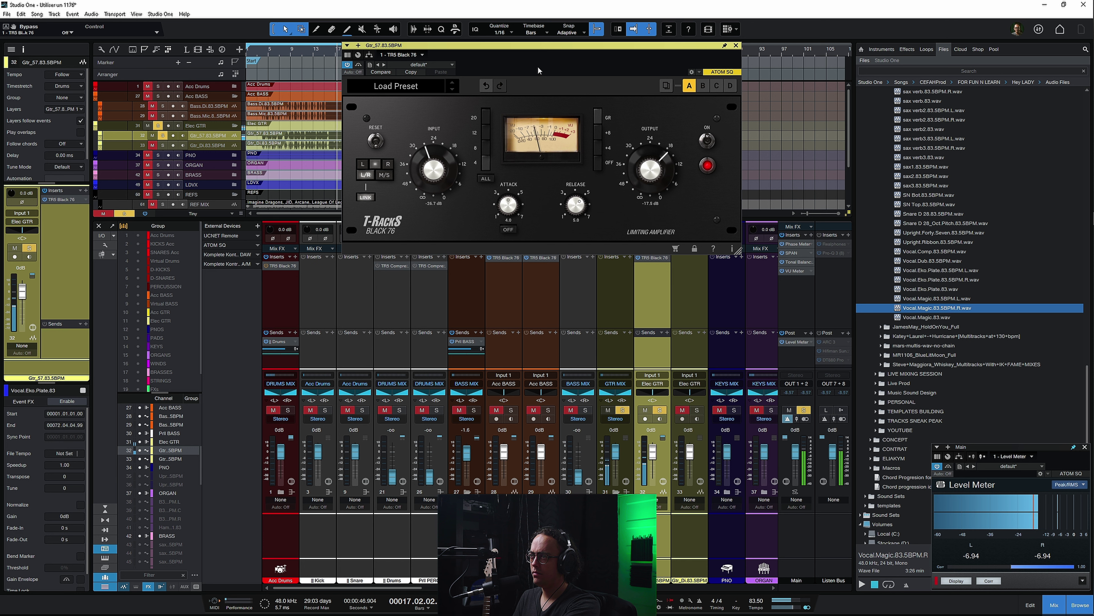
key(space)
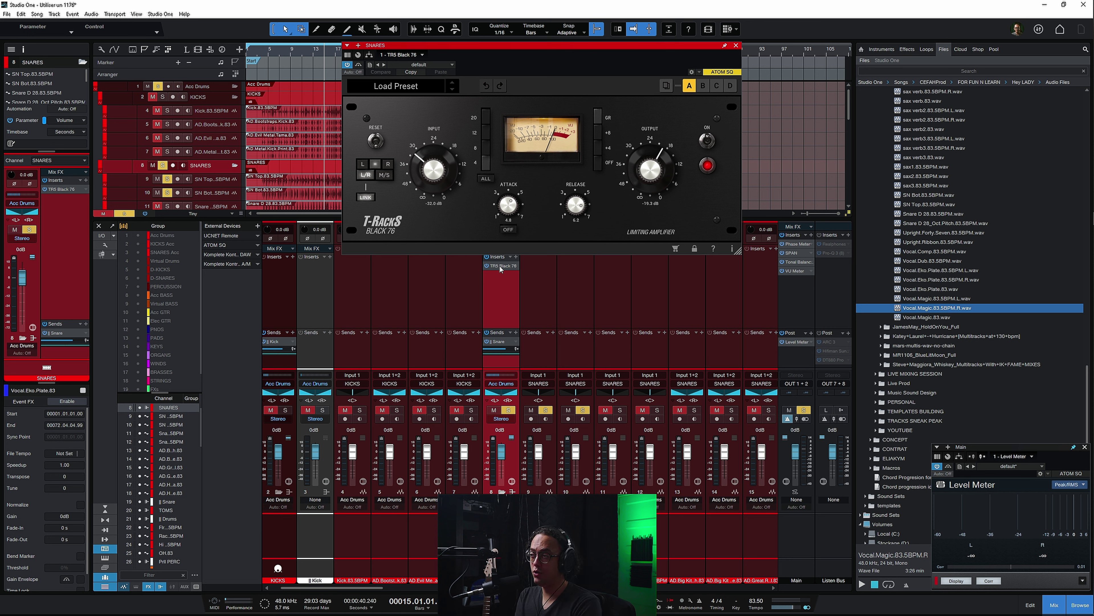
On the SNARES compressor, set the output gain to about -12 dB, the attack to 1 and the release to 7
click(448, 169)
scroll(656, 169, up, 5)
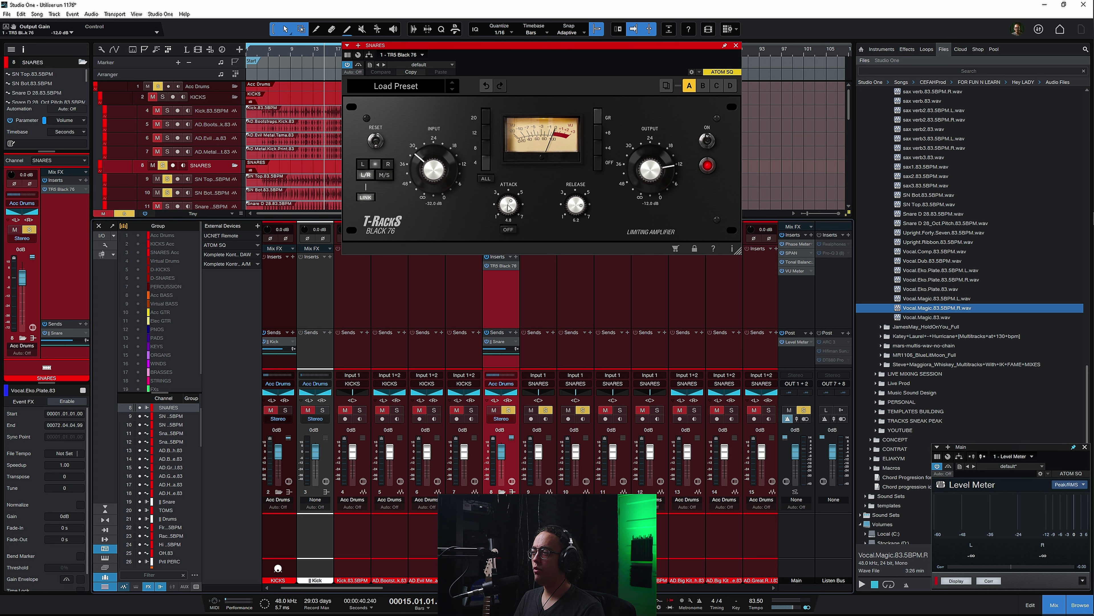
drag(509, 218, 512, 229)
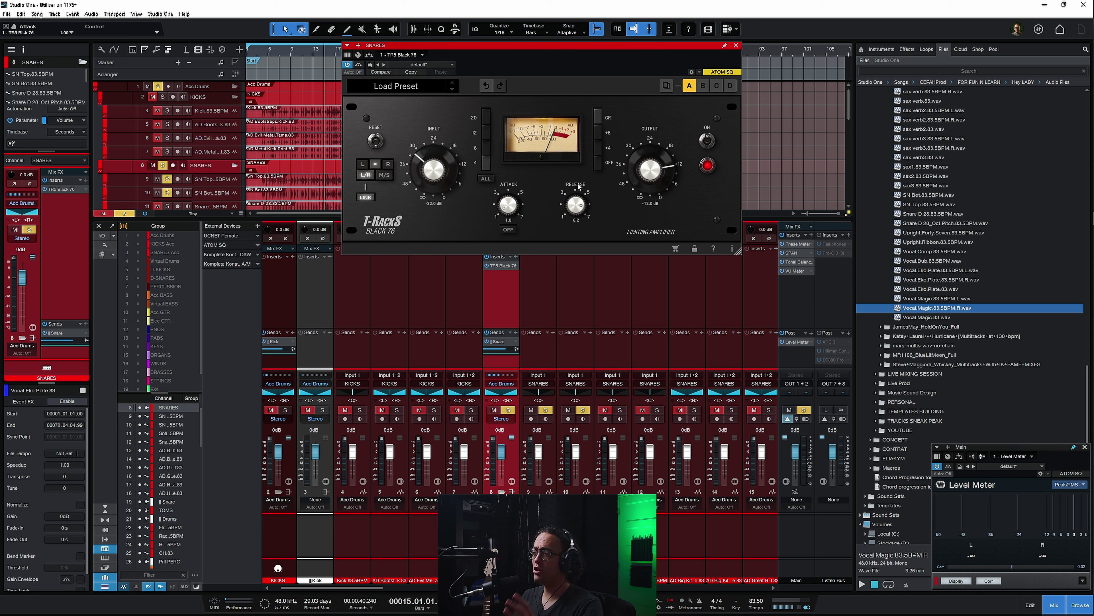
drag(579, 185, 570, 157)
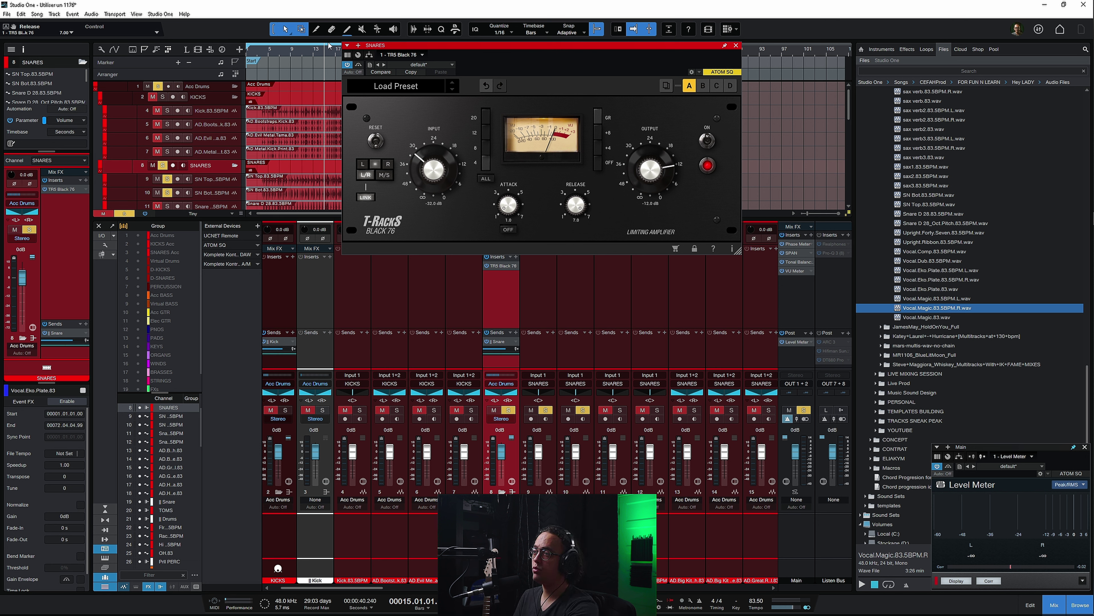
Bypass the Black 76 on the SNARES channel and play the snares from bar 15 uncompressed
click(358, 64)
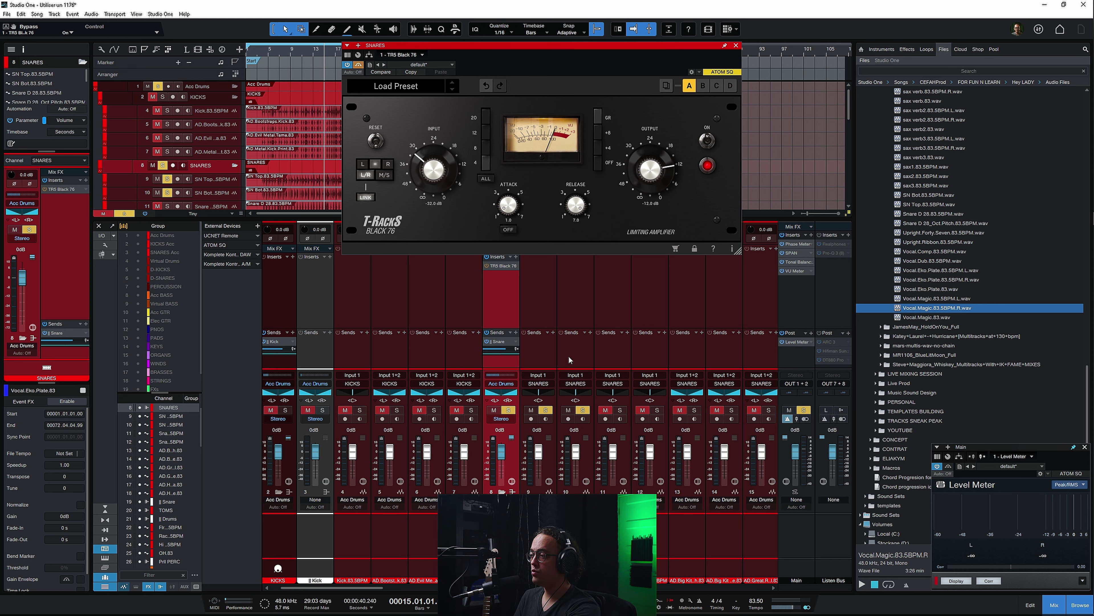
key(space)
drag(618, 86, 652, 154)
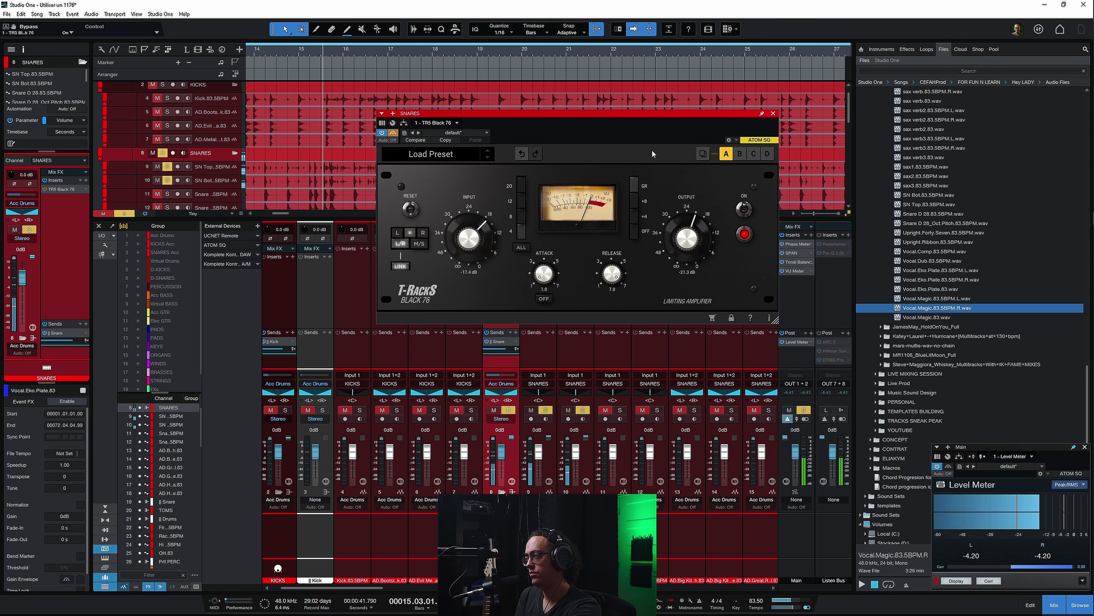
key(space)
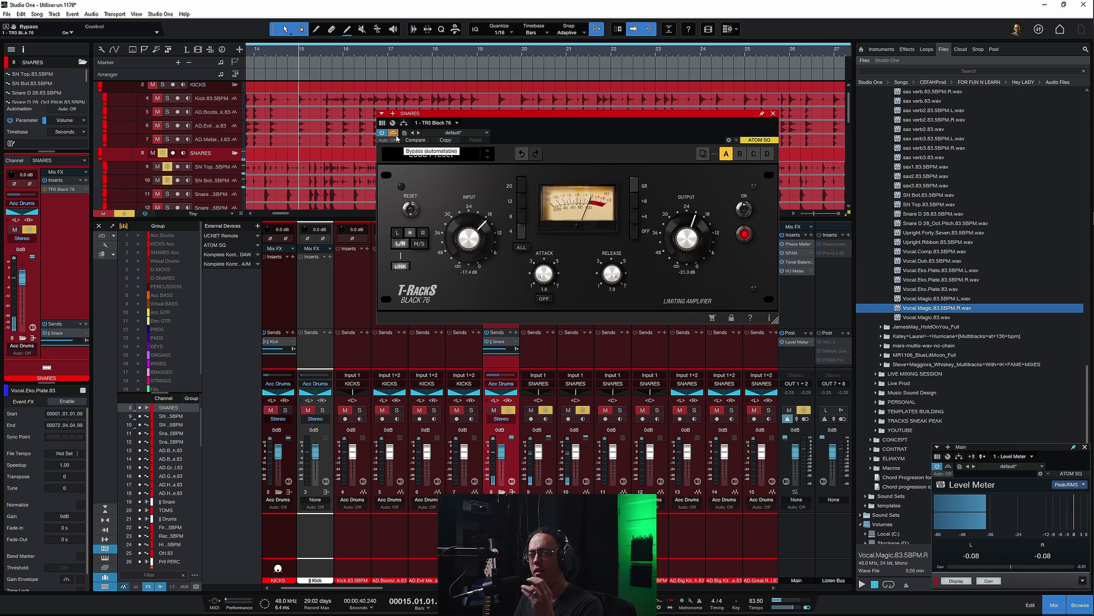
key(space)
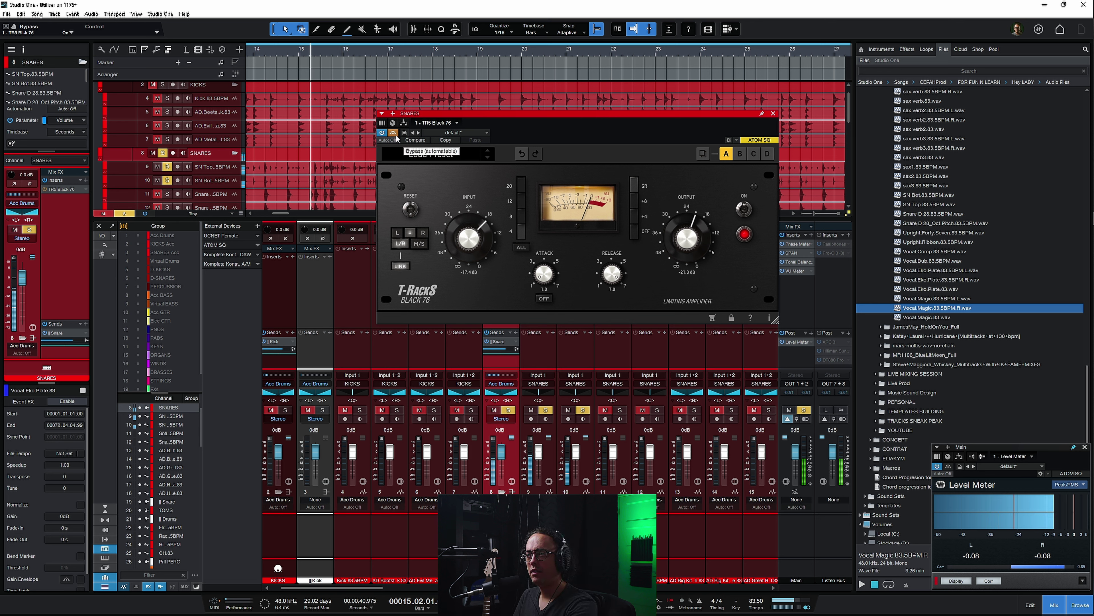
key(space)
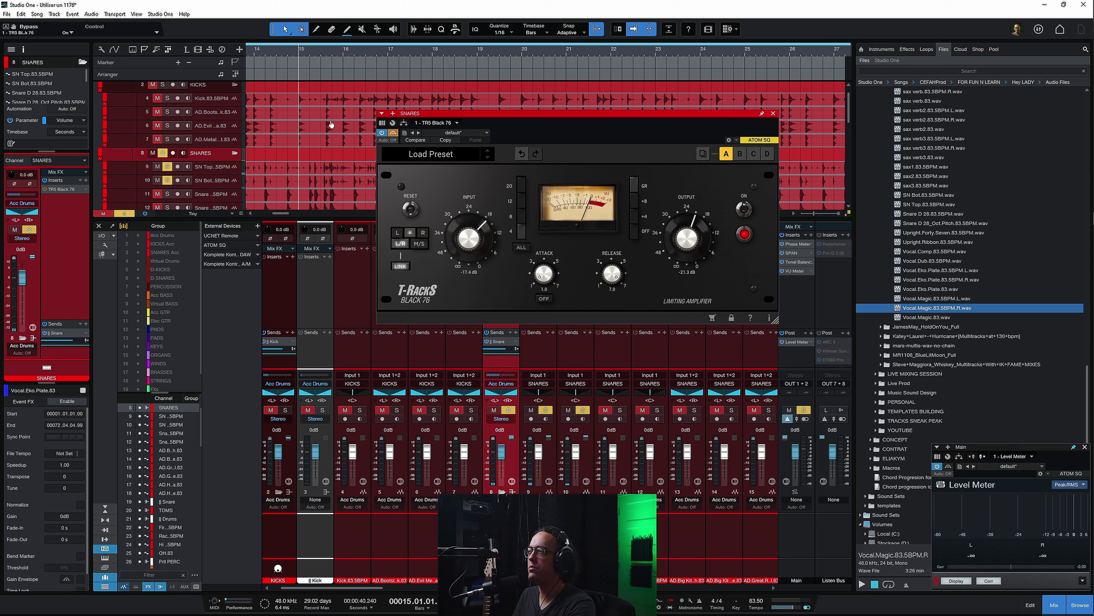
Reactivate the SNARES compressor and compare the snares compressed and bypassed, switching the bypass during playback
click(393, 133)
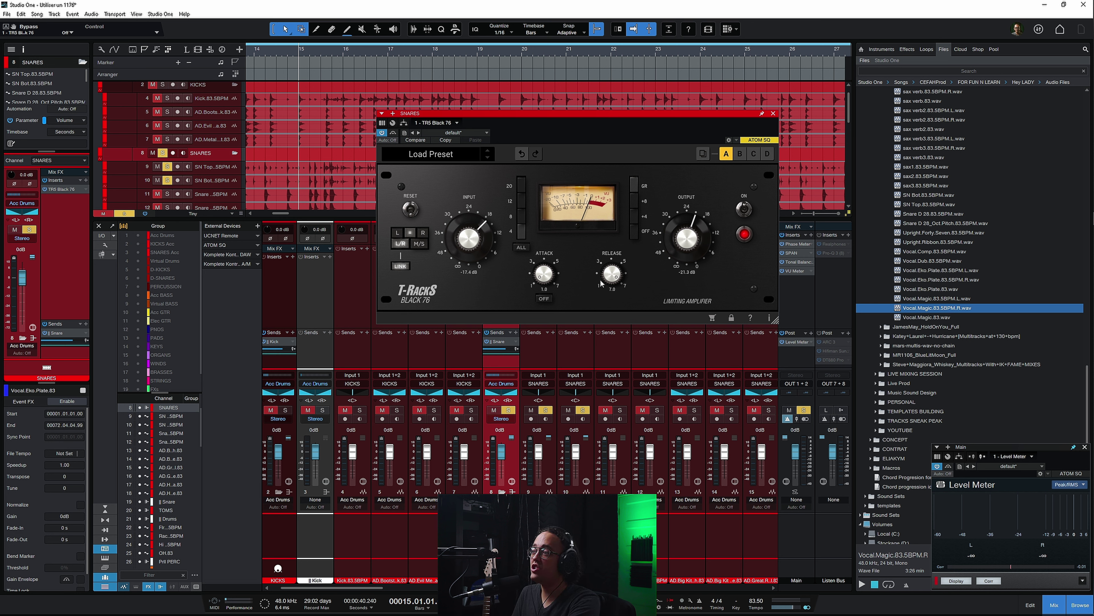
key(space)
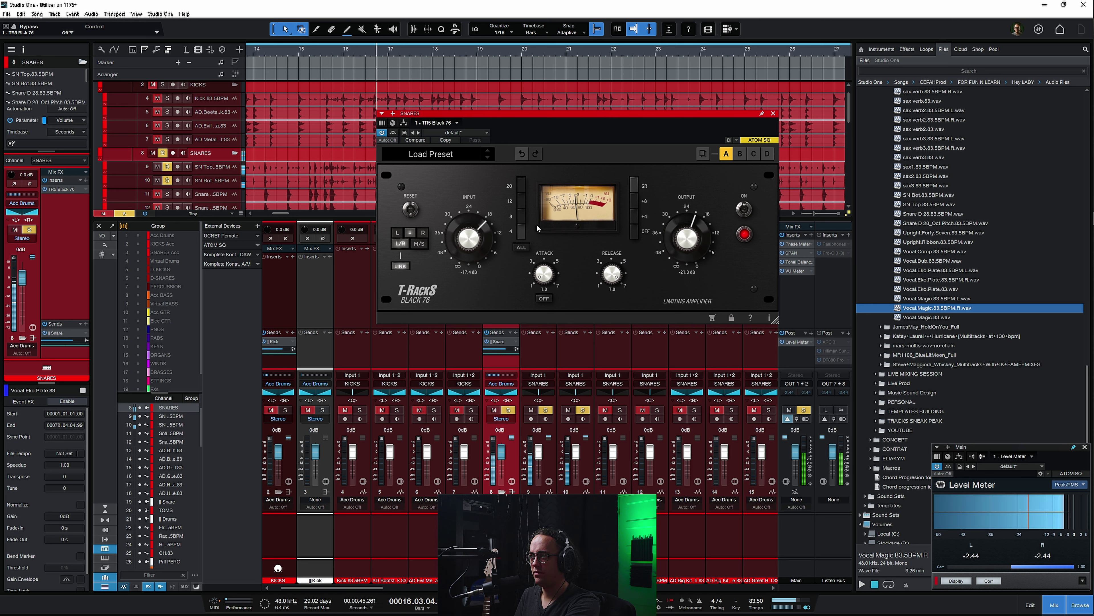
key(space)
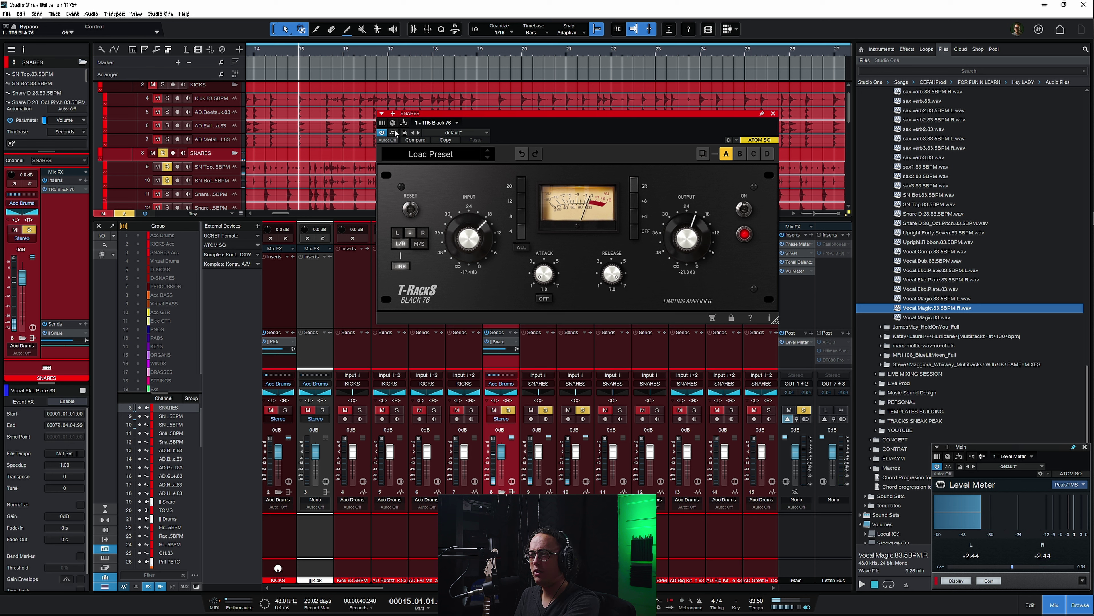
click(393, 133)
key(space)
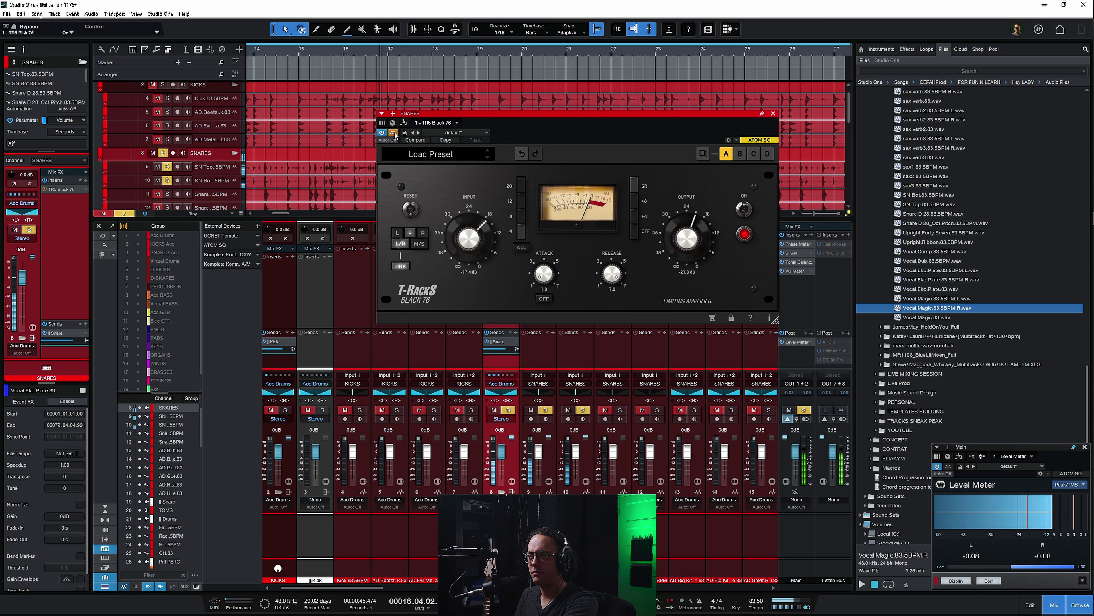
click(393, 133)
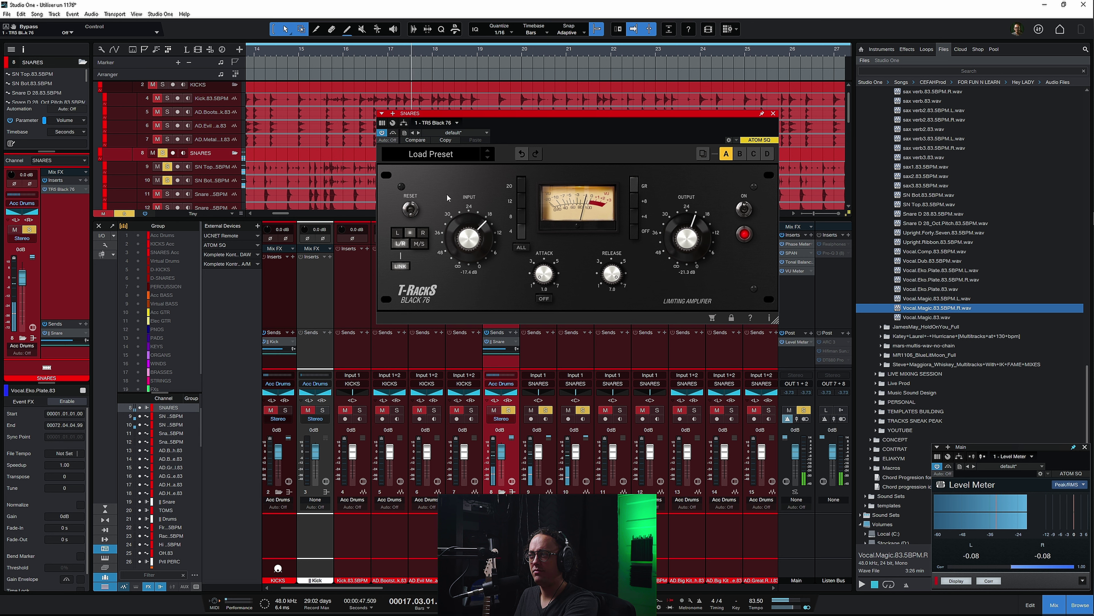
key(space)
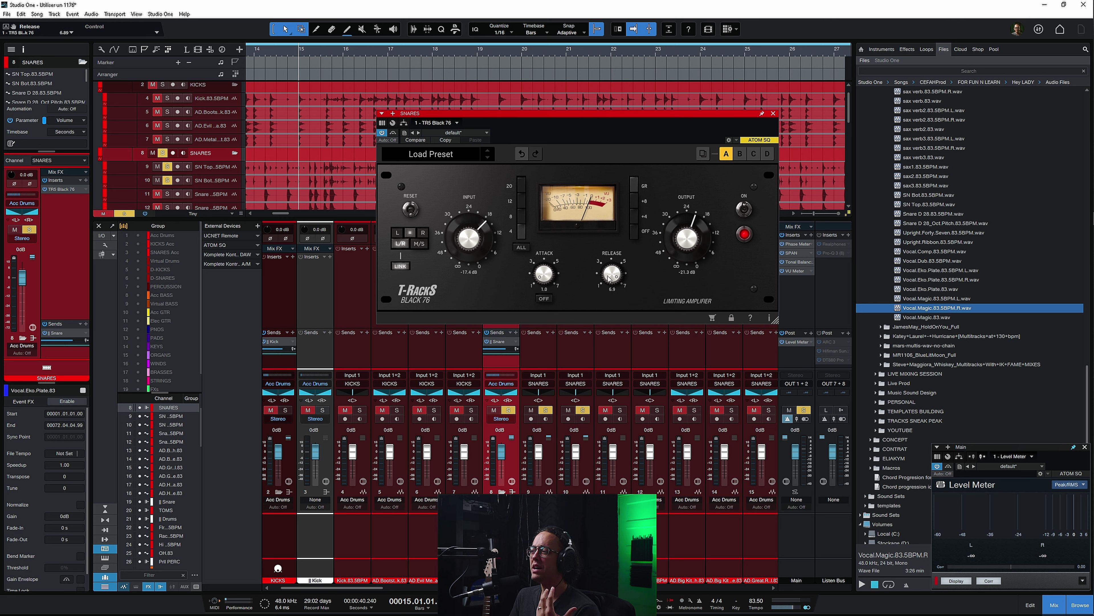
While the snares play, slow the compressor's release to about 4.8 and return it to 7
key(space)
drag(611, 276, 611, 316)
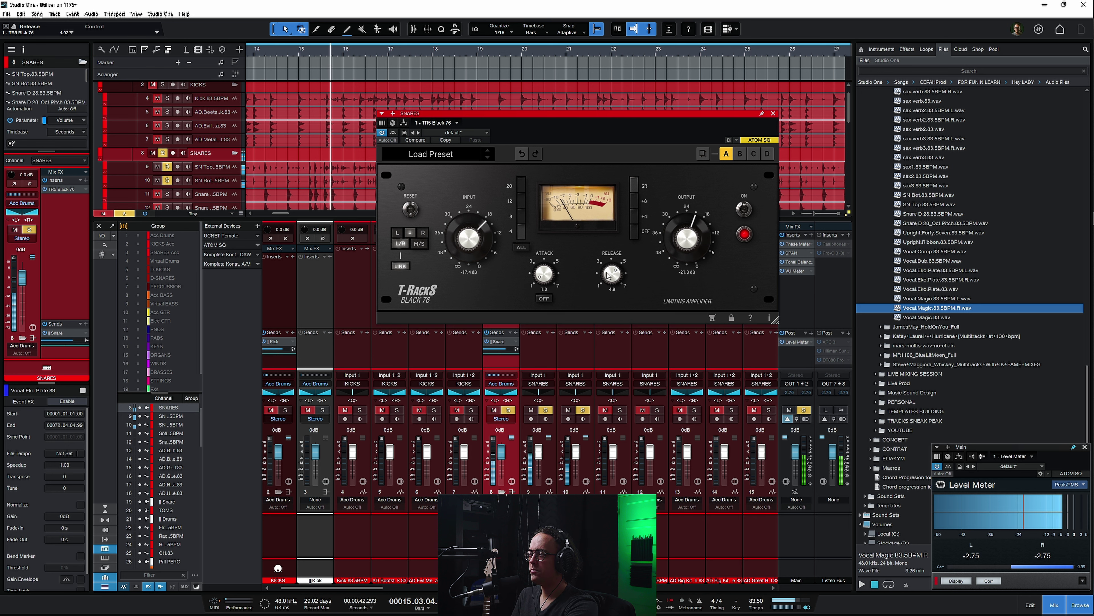
drag(613, 272, 621, 184)
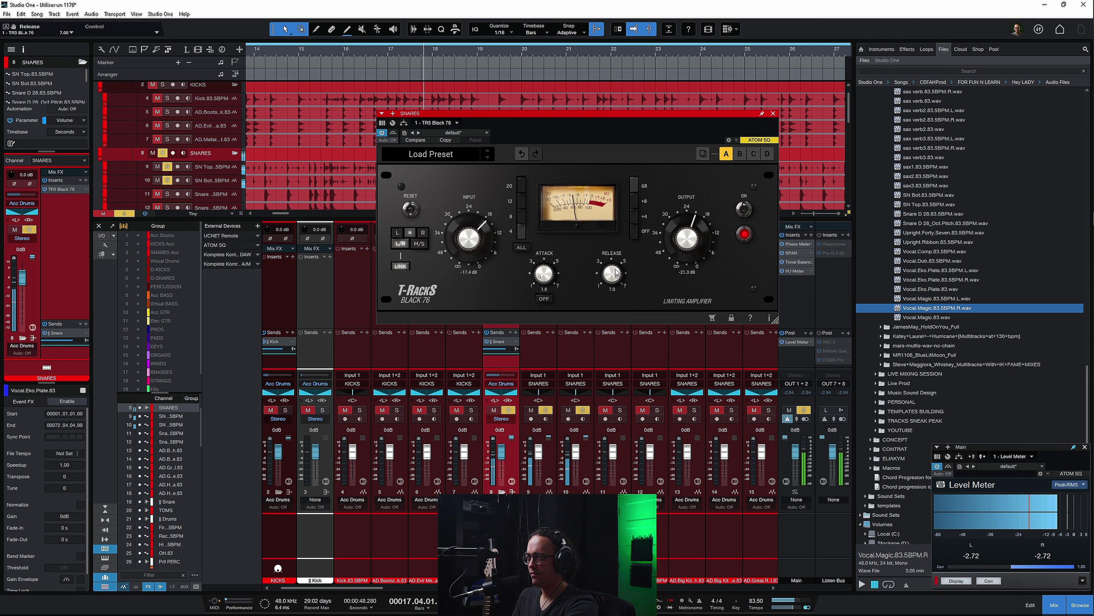
key(space)
Listen to the snares with the release at about 4.9 and again at about 2.5
scroll(608, 283, down, 5)
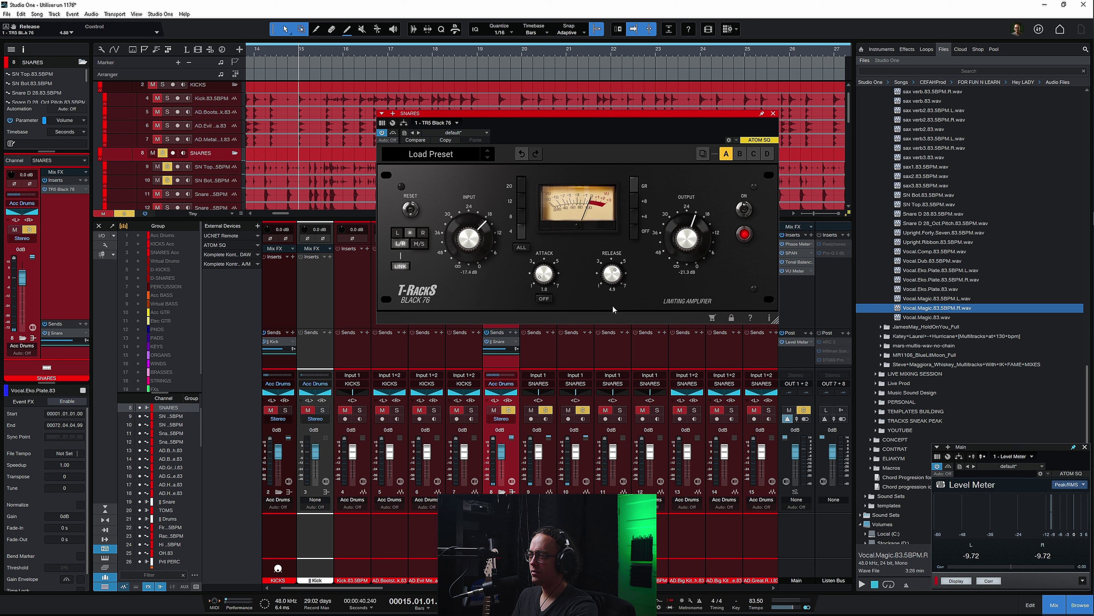
key(space)
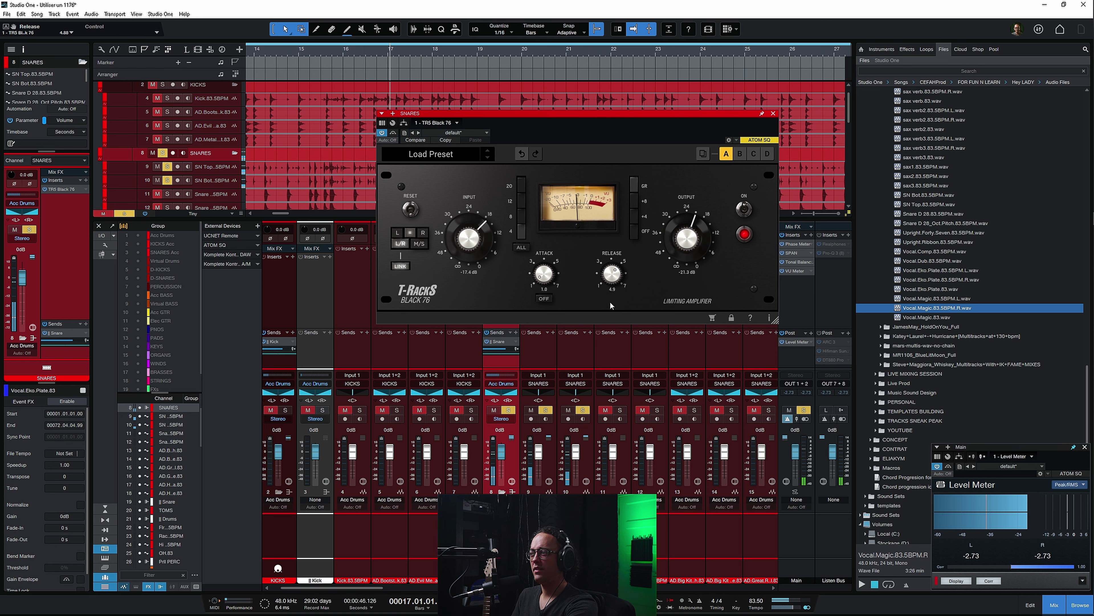
key(space)
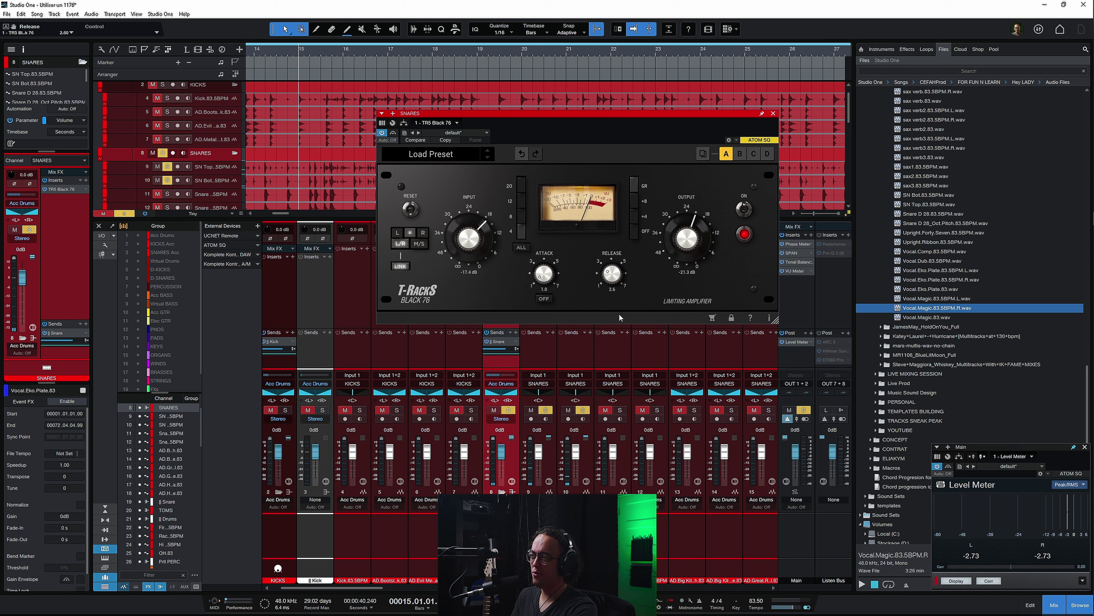
key(space)
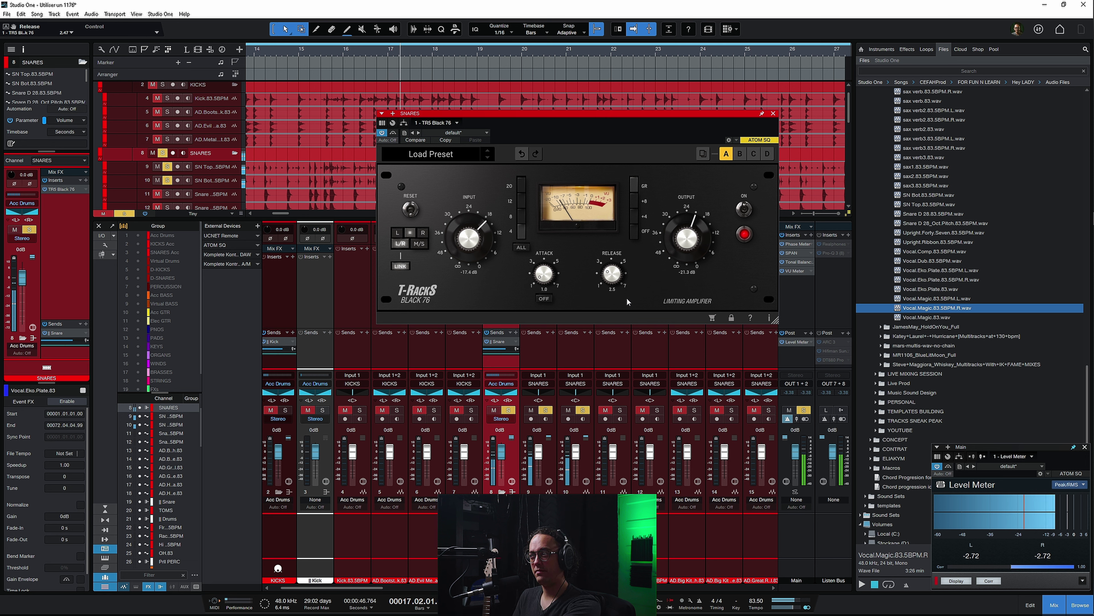
key(space)
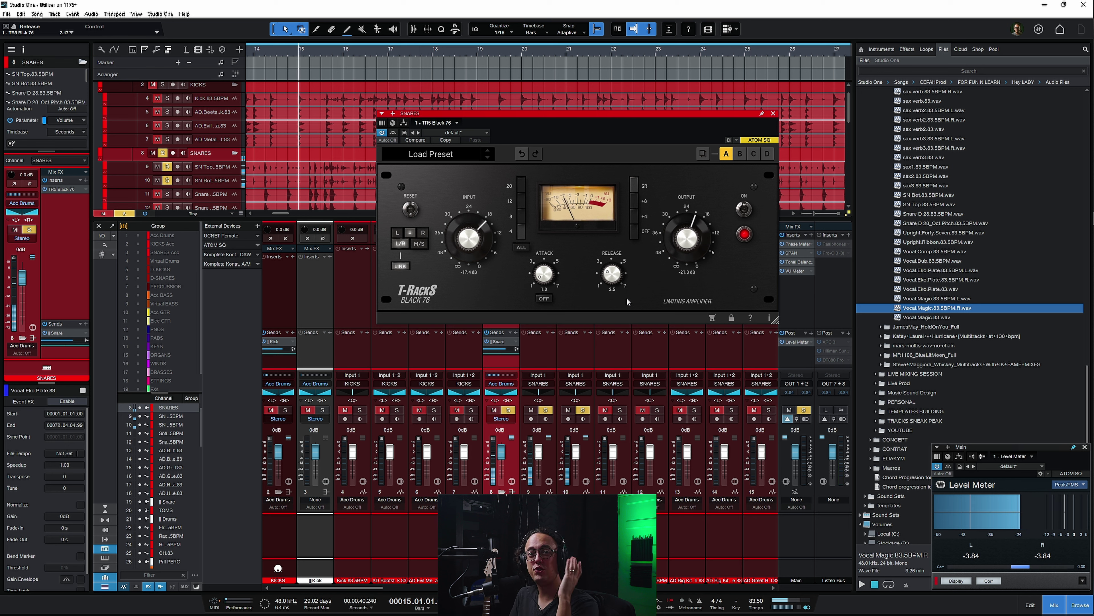
Set the SNARES compressor's release to 1 and play the snares to hear the slowest release
drag(617, 286, 638, 401)
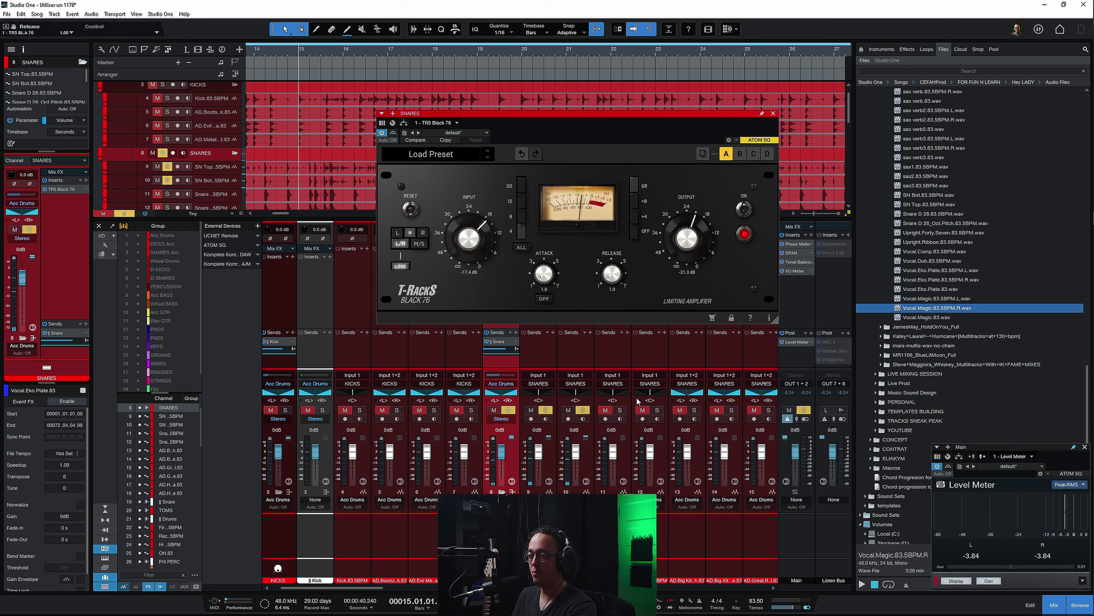
key(space)
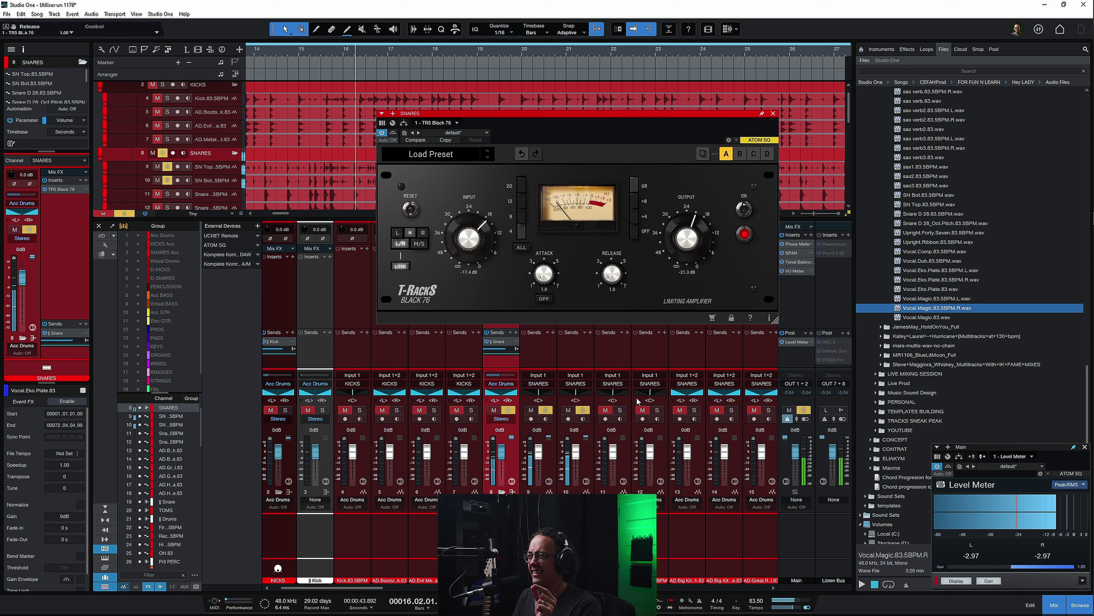
key(space)
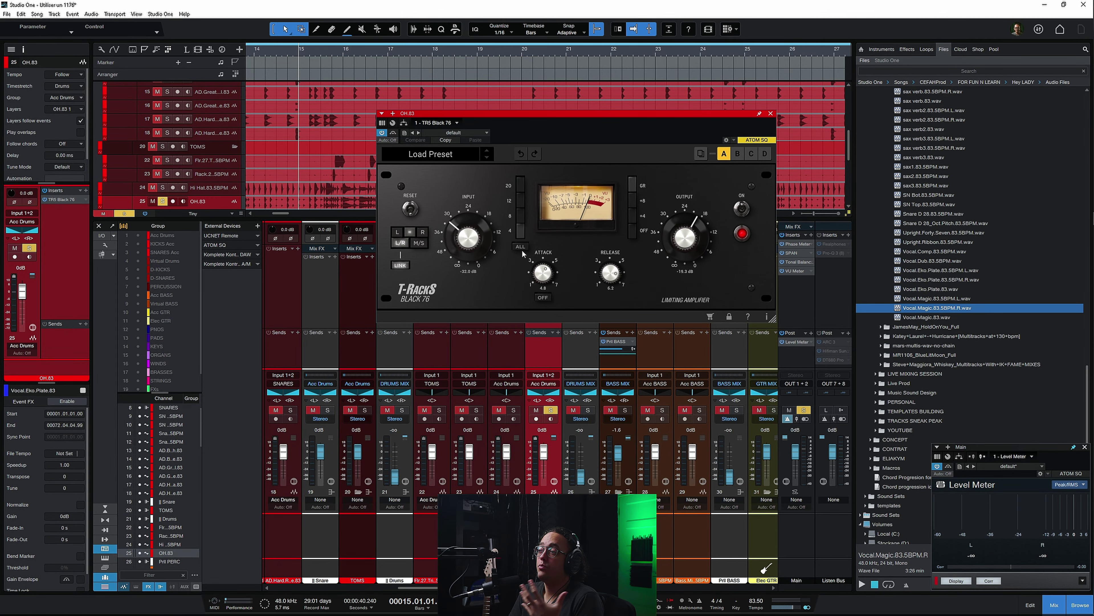
On the OH.83 channel's Black 76, select the ALL ratio and raise the output gain to about -13.8 dB
click(522, 249)
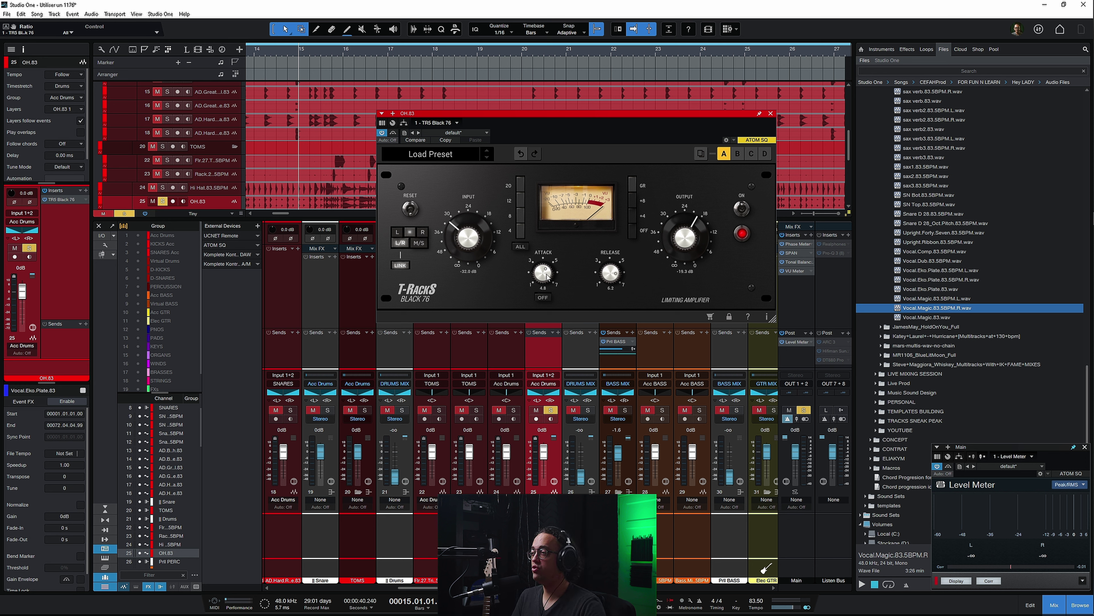
scroll(684, 240, up, 5)
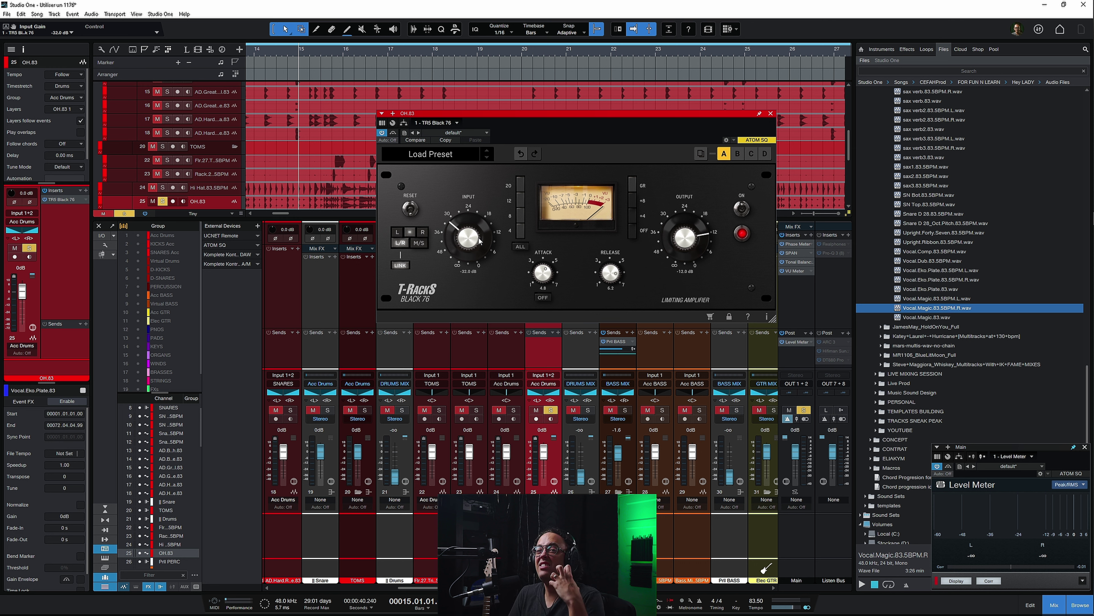
Compare the OH.83 compressor bypassed and active, with input gain set to about -9 dB, output gain to about -33 dB and attack to 1
click(393, 133)
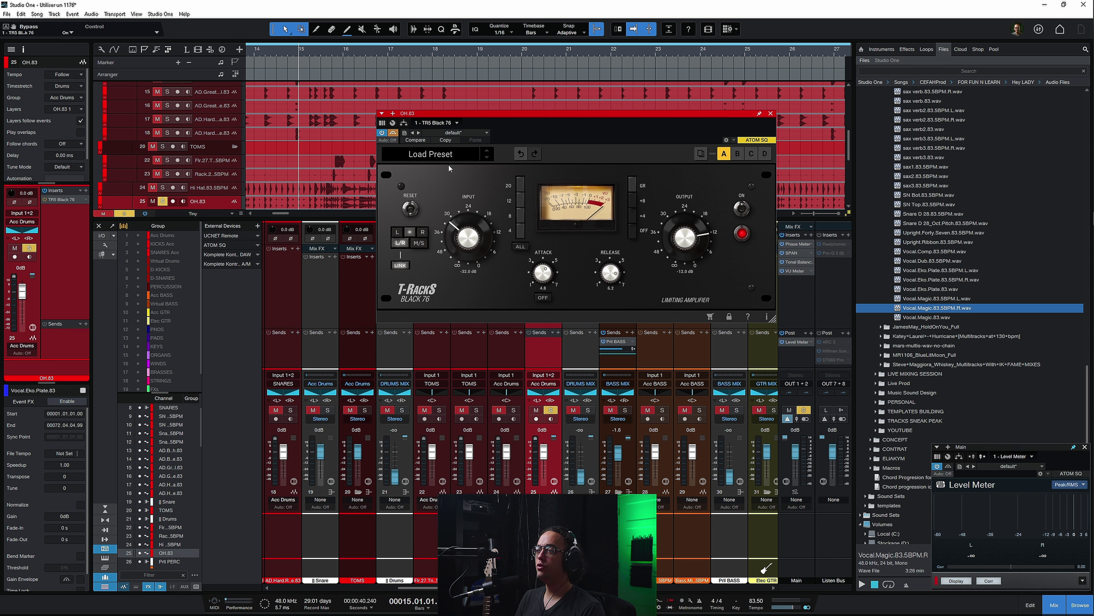
key(space)
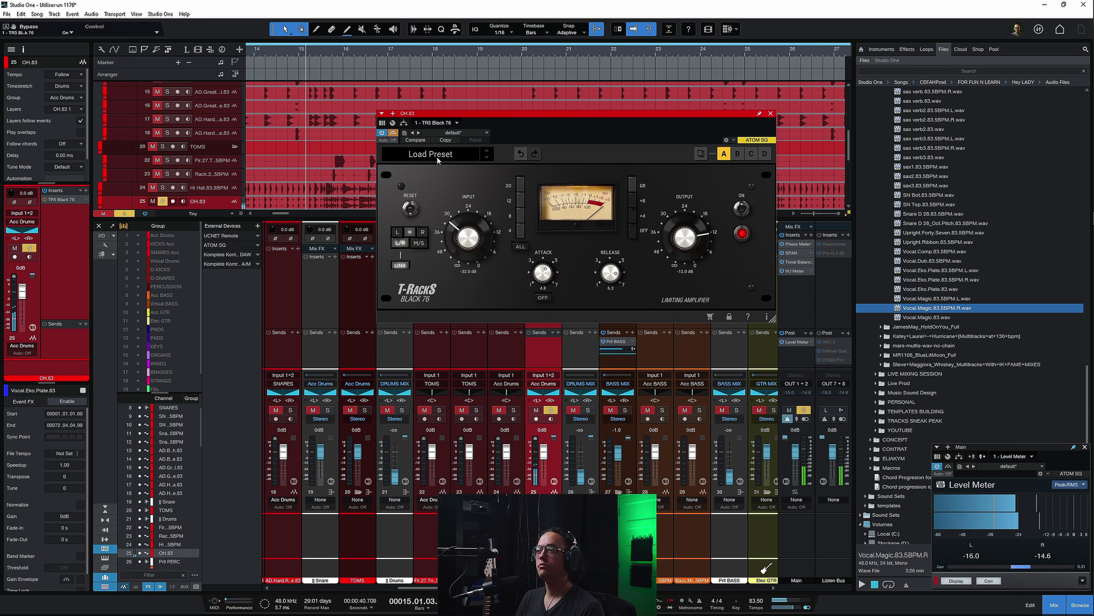
key(space)
click(394, 133)
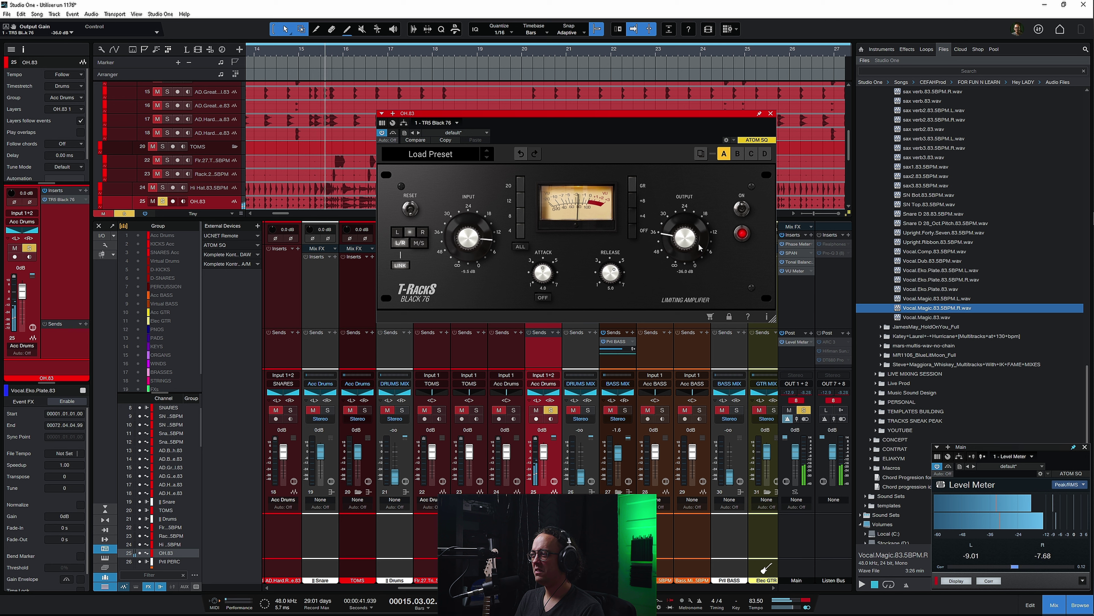
click(393, 134)
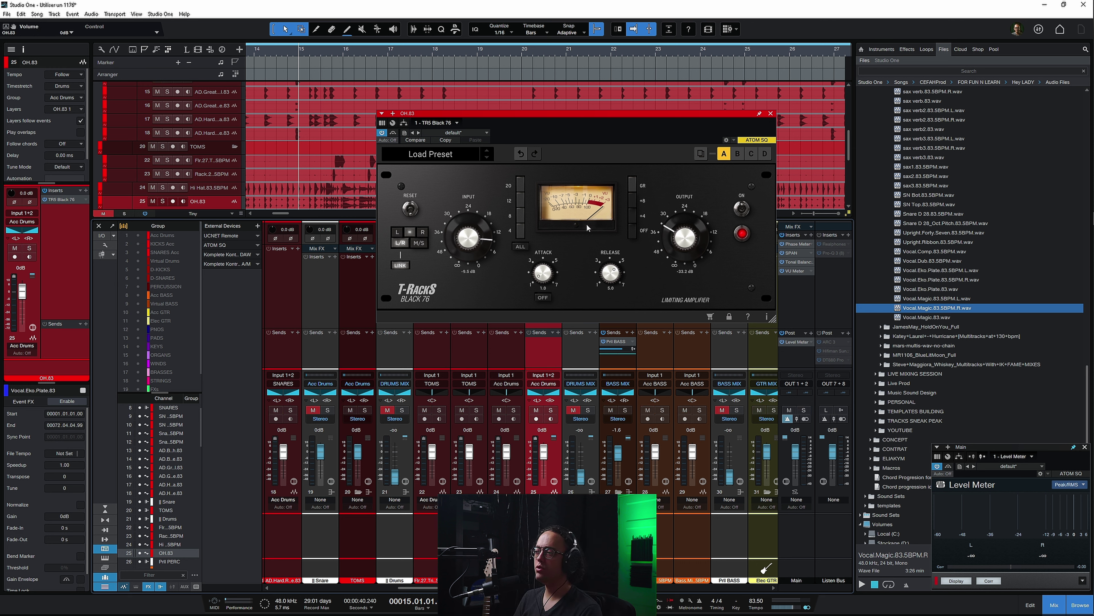
Close the OH.83 compressor and, in the Acc BASS group, lower the Bass.DI fader to about -1.2 dB and Bass.Mic to about -9.2 dB
click(770, 113)
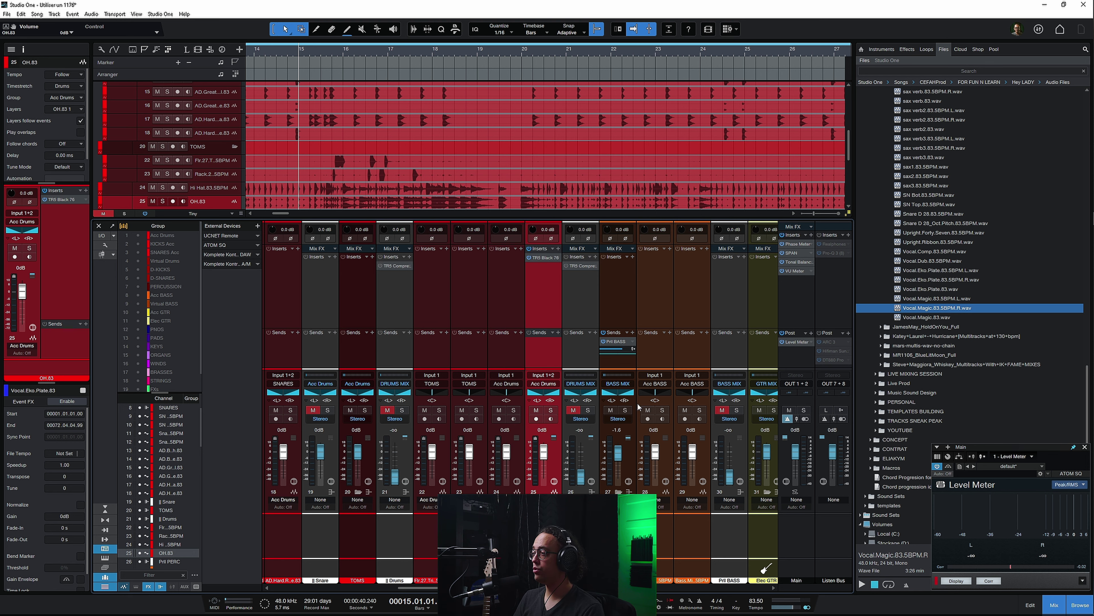
click(641, 302)
scroll(657, 290, right, 5)
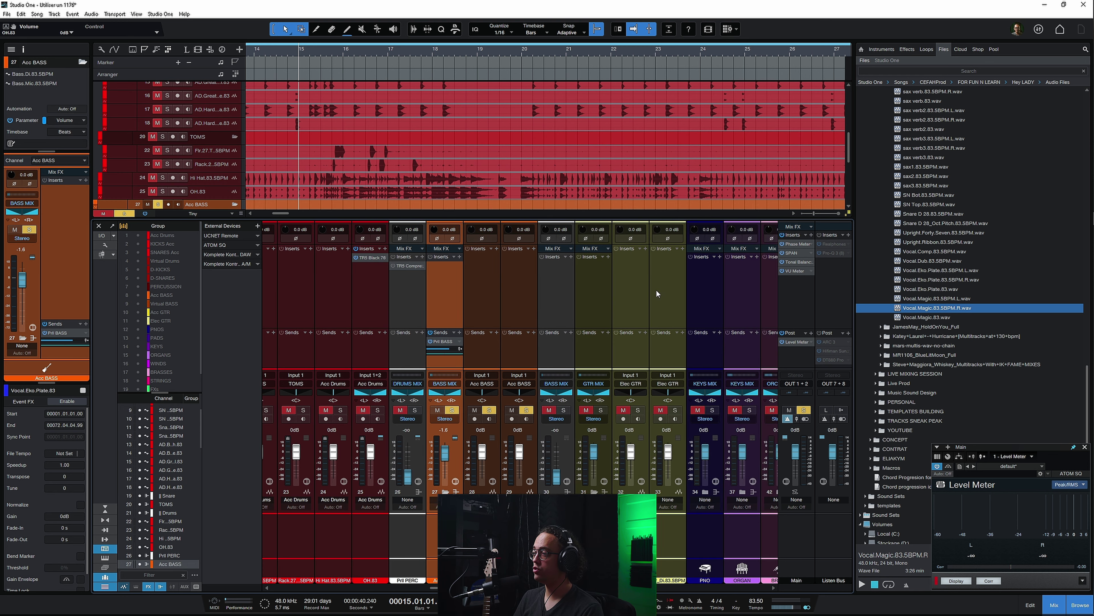
scroll(485, 442, down, 5)
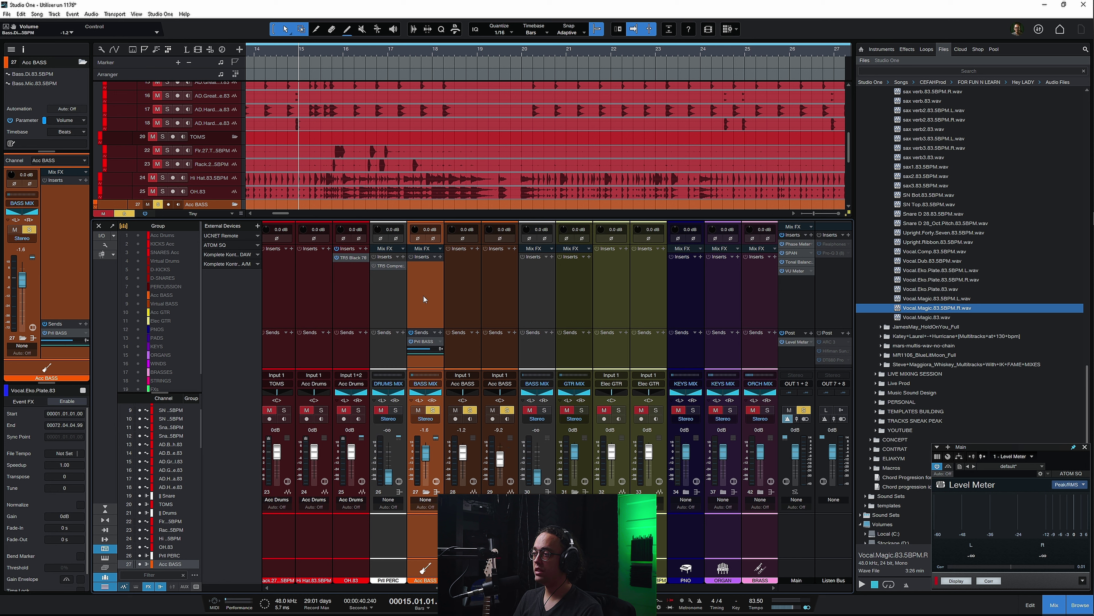
Play the bass, solo the Prll BASS channel and insert a TR5 Black 76 on it
key(space)
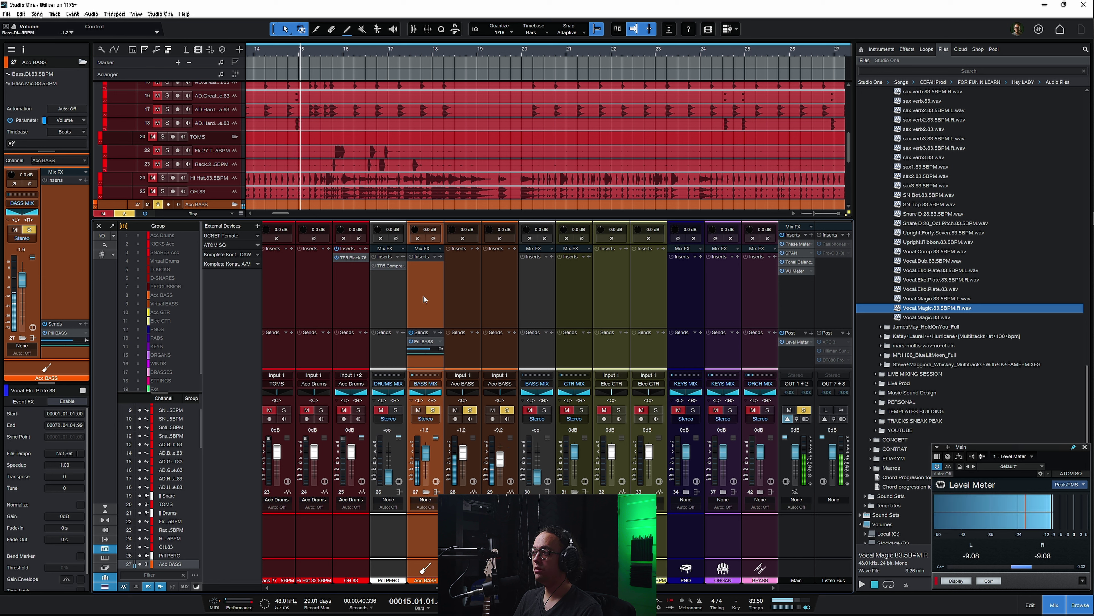
click(546, 410)
key(space)
click(552, 257)
text(76)
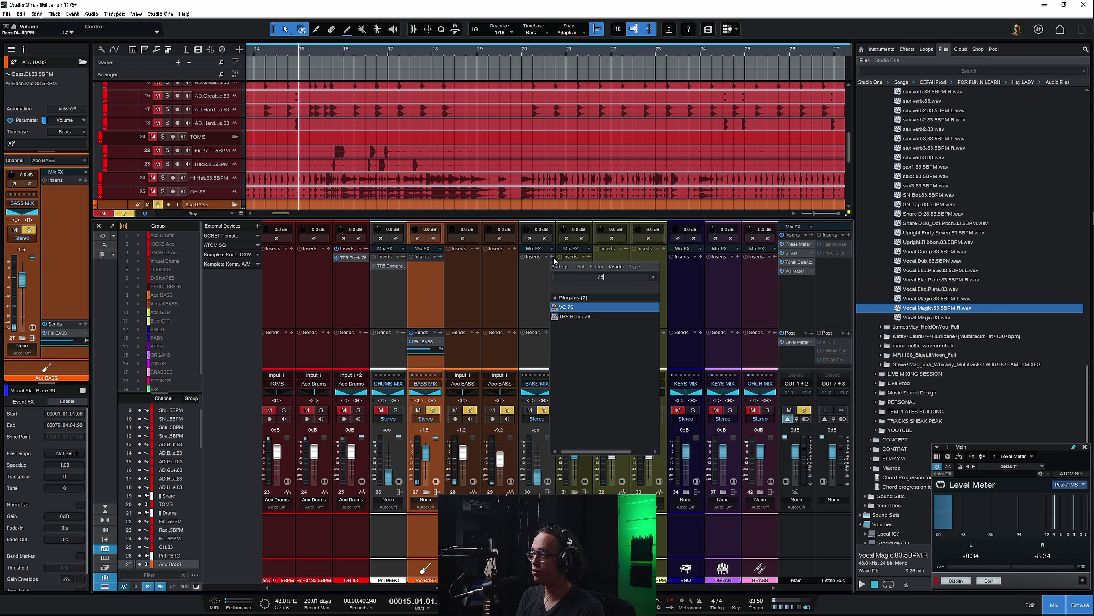
click(570, 316)
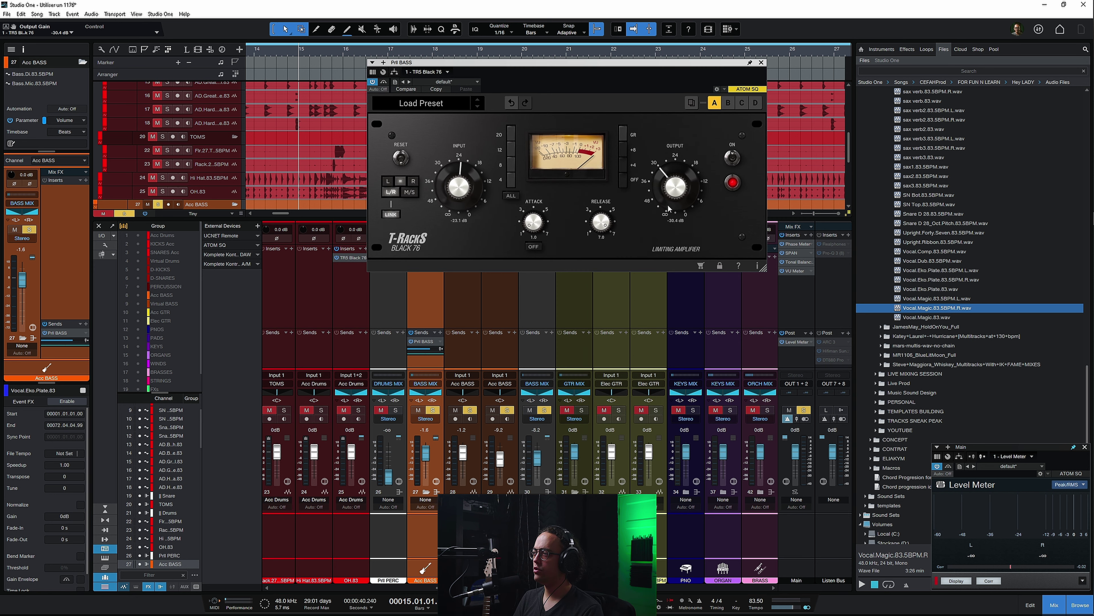
Play the bass with the Prll BASS compressor's input gain at about -20 dB, and select the Prll BASS channel
key(space)
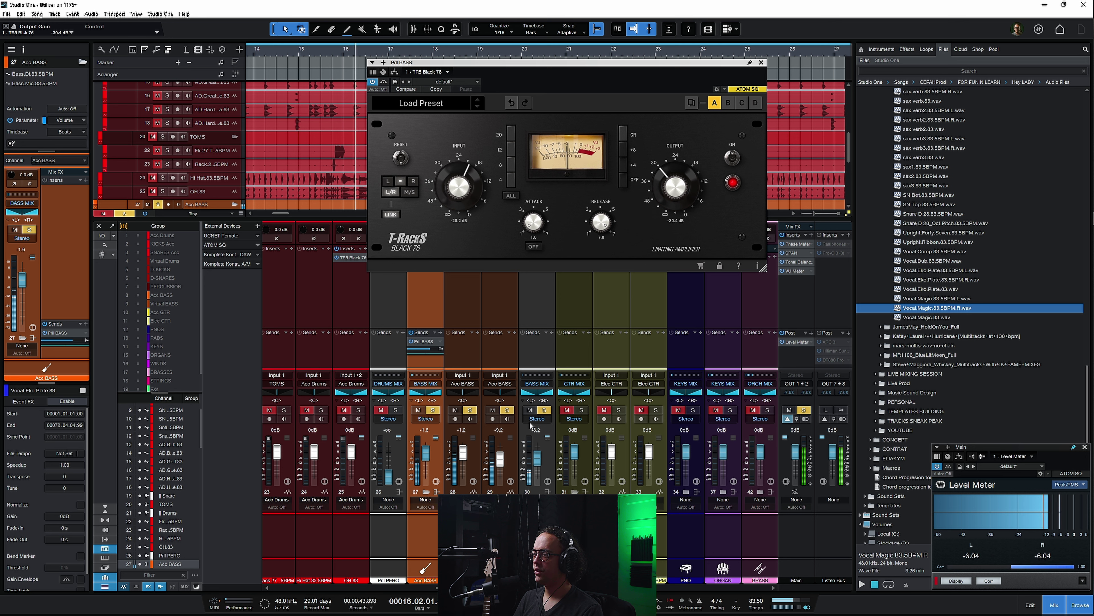
key(space)
click(533, 319)
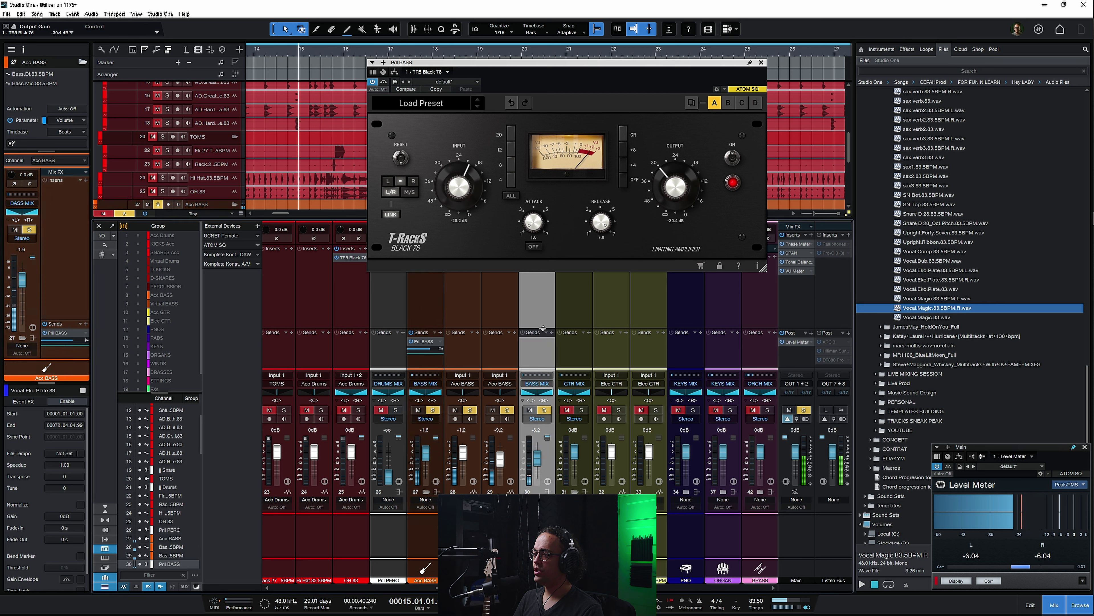
Unsolo Acc BASS and play Prll BASS with its fader at about +1.5 dB, compressor input at about -11 dB and output at about -29 dB
key(shift+m)
key(shift+s)
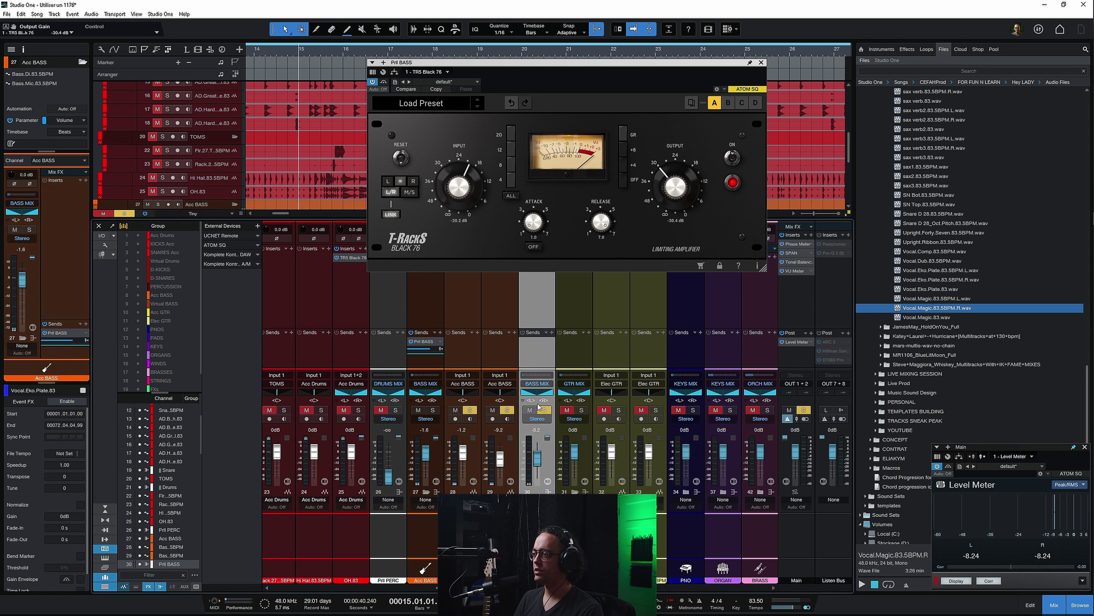
key(space)
drag(537, 462, 537, 451)
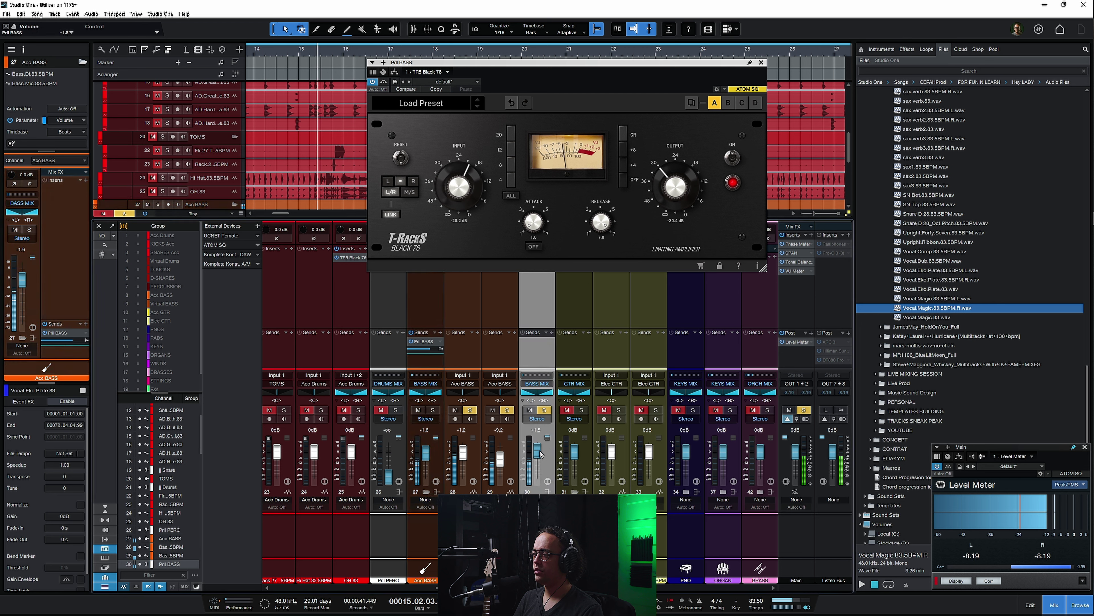
drag(459, 186, 615, 186)
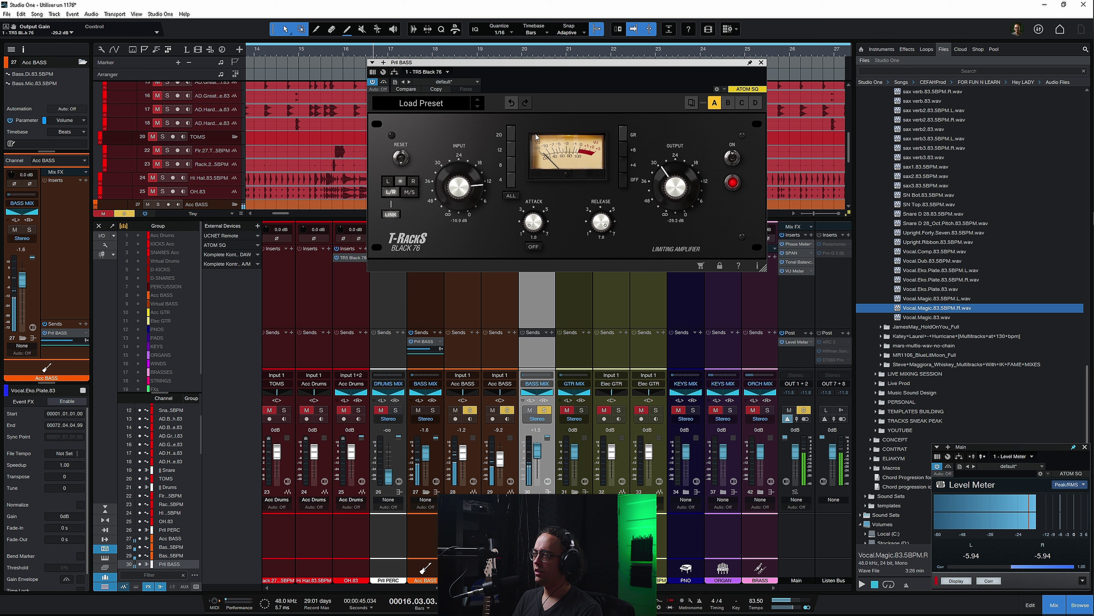
key(space)
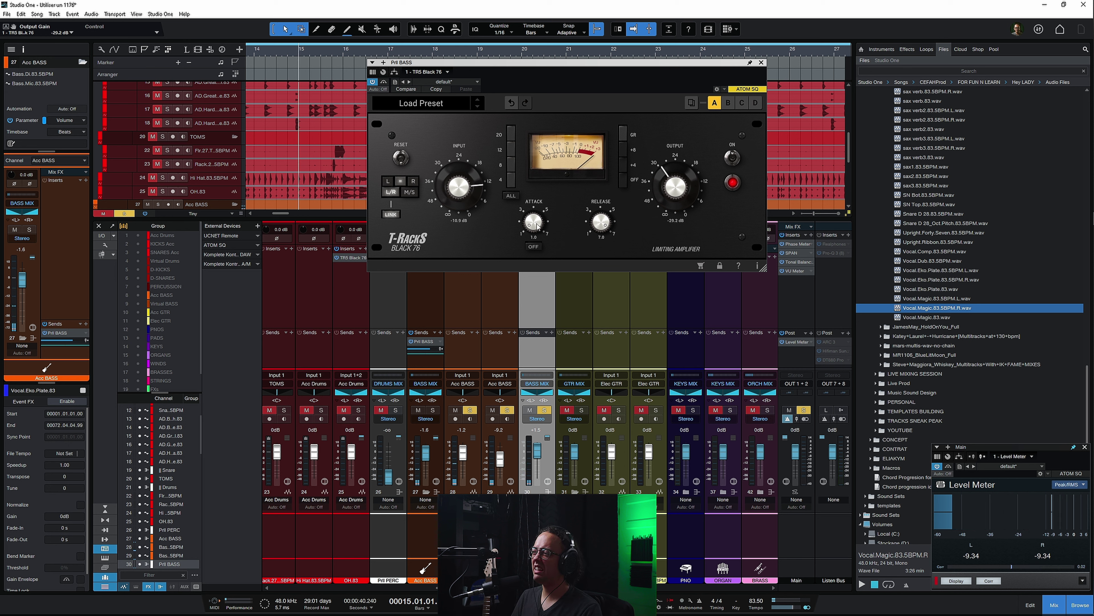
Set the parallel compressor's release to about 5, solo Acc BASS again and play the blend with the Prll BASS fader at about -5.5 dB
drag(602, 231, 655, 457)
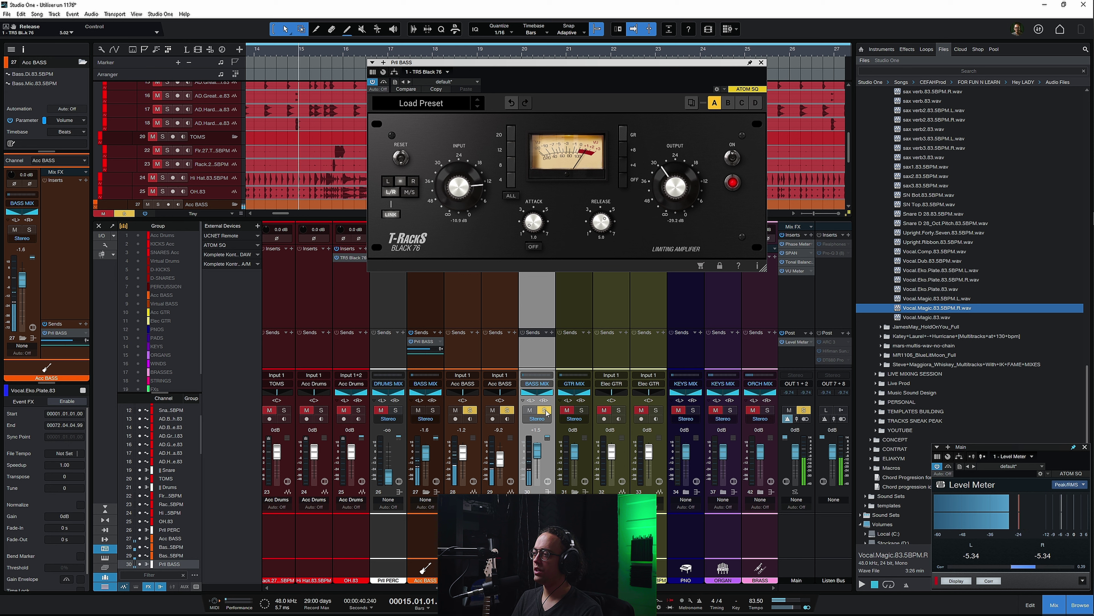
key(s)
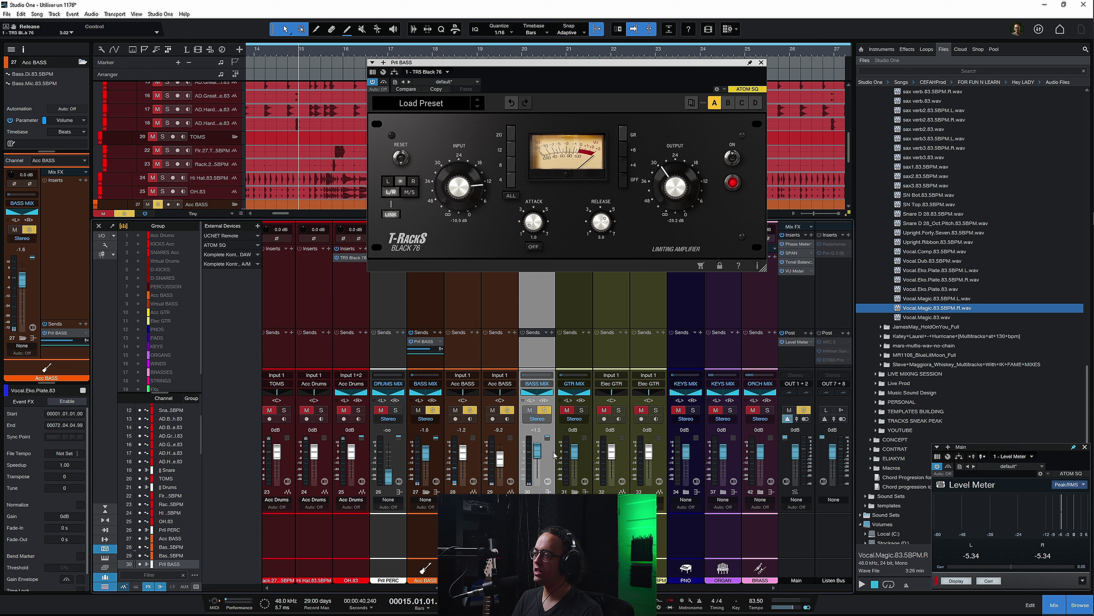
mouse_move(537, 451)
mouse_down()
mouse_move(539, 475)
mouse_move(537, 461)
mouse_up()
key(space)
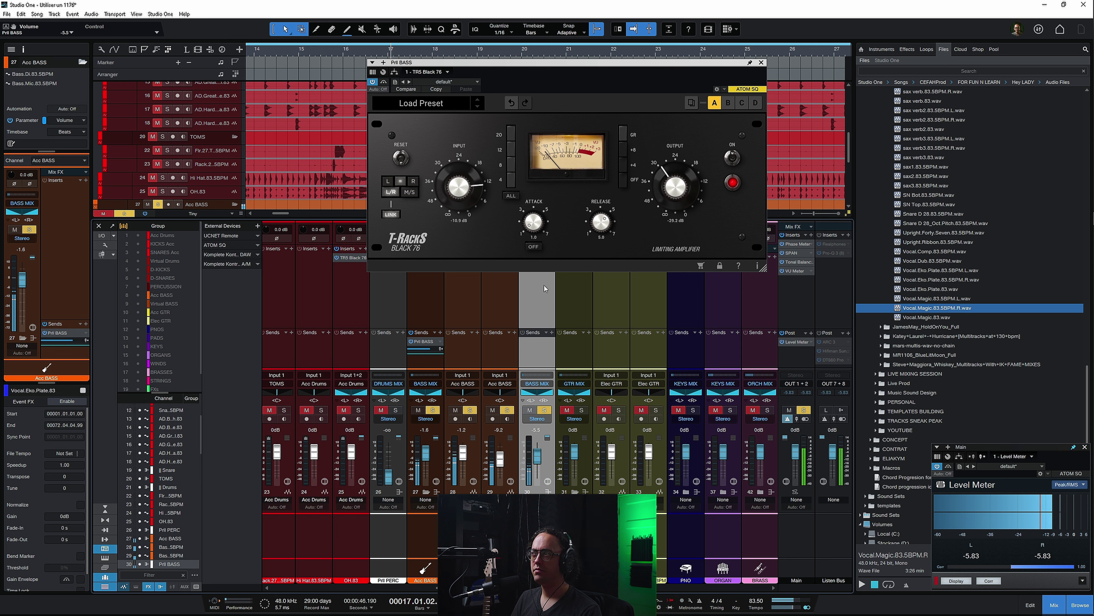
key(space)
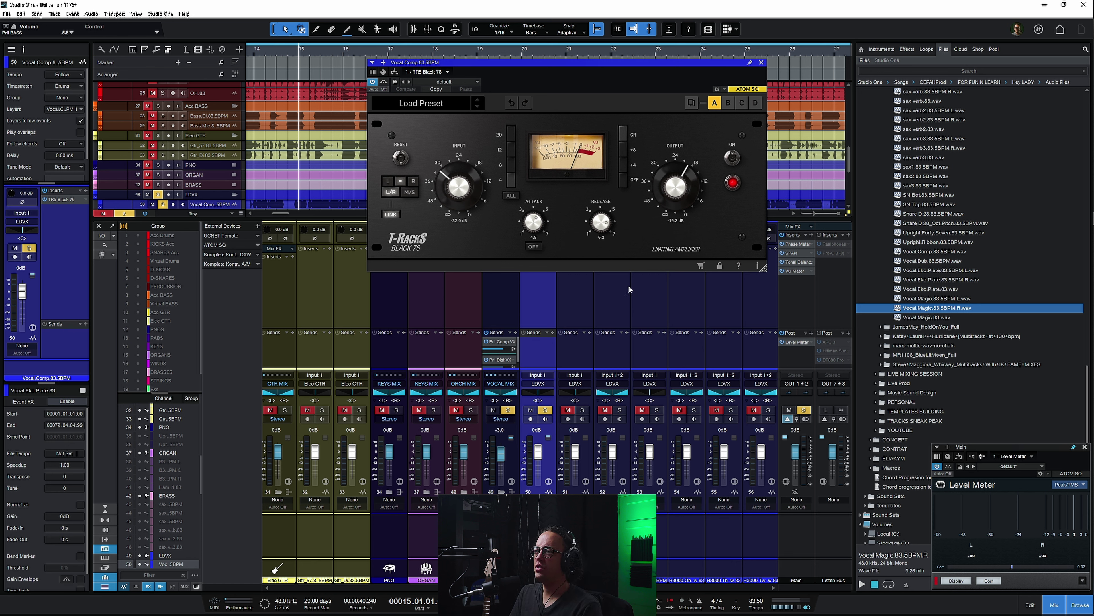
Play the soloed Vocal.Comp track with its Black 76 bypassed, and reactivate the compressor with attack and release at 7
click(383, 82)
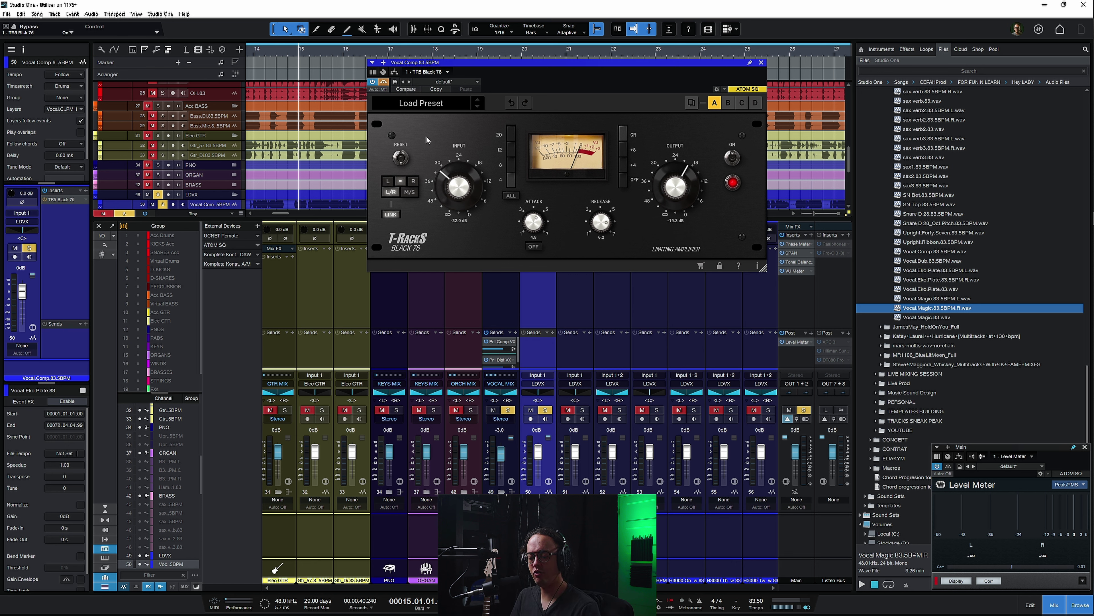
key(space)
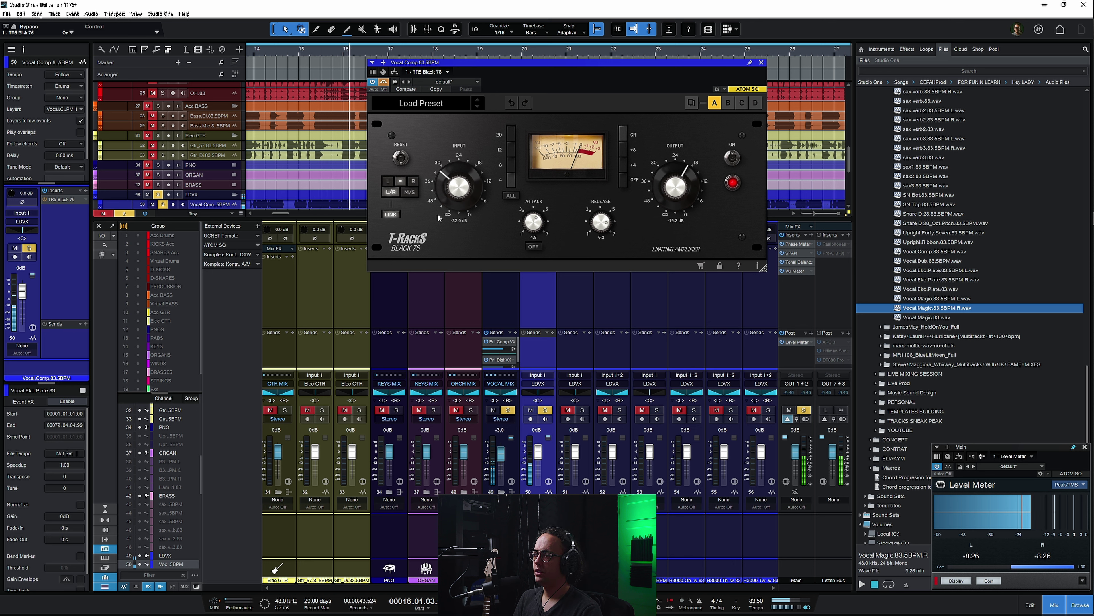
key(space)
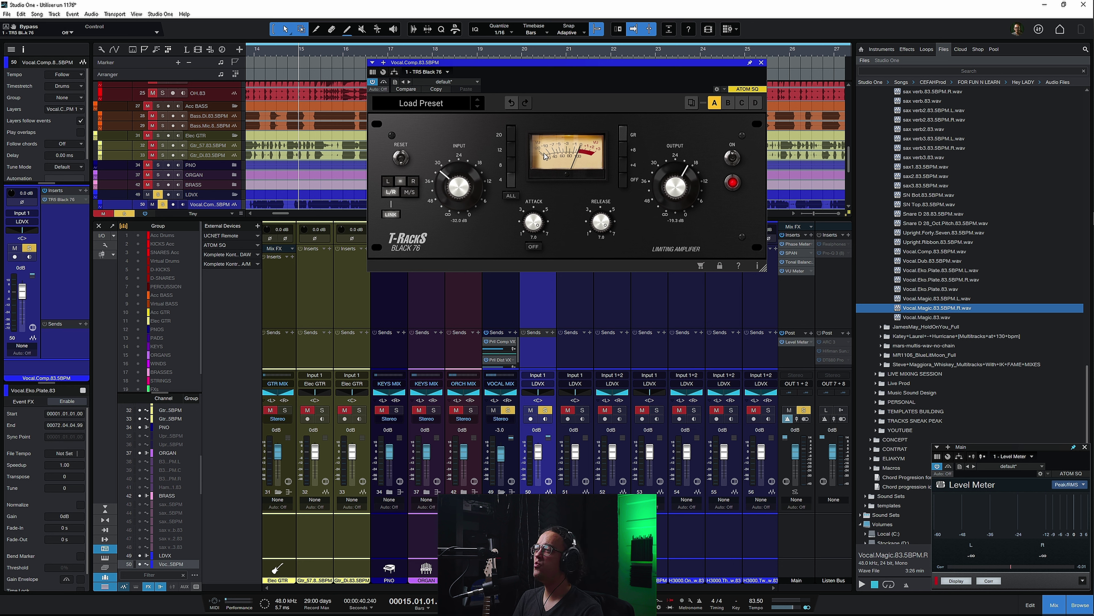
Set the vocal compressor's input gain to about -25 dB and output gain to about -20 dB, and compare it bypassed and active
drag(464, 196, 469, 176)
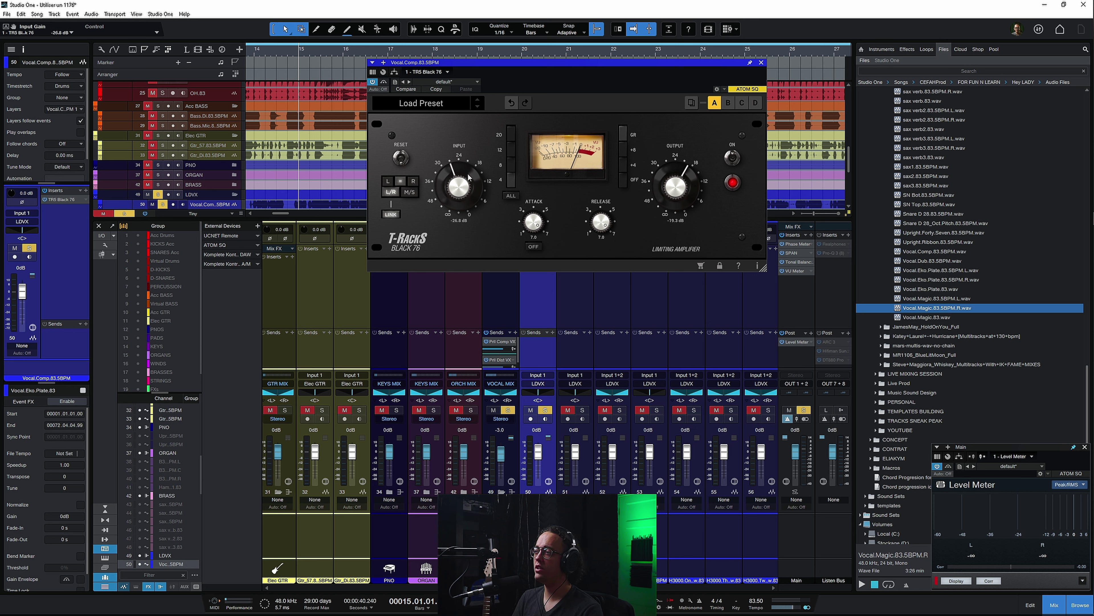
key(space)
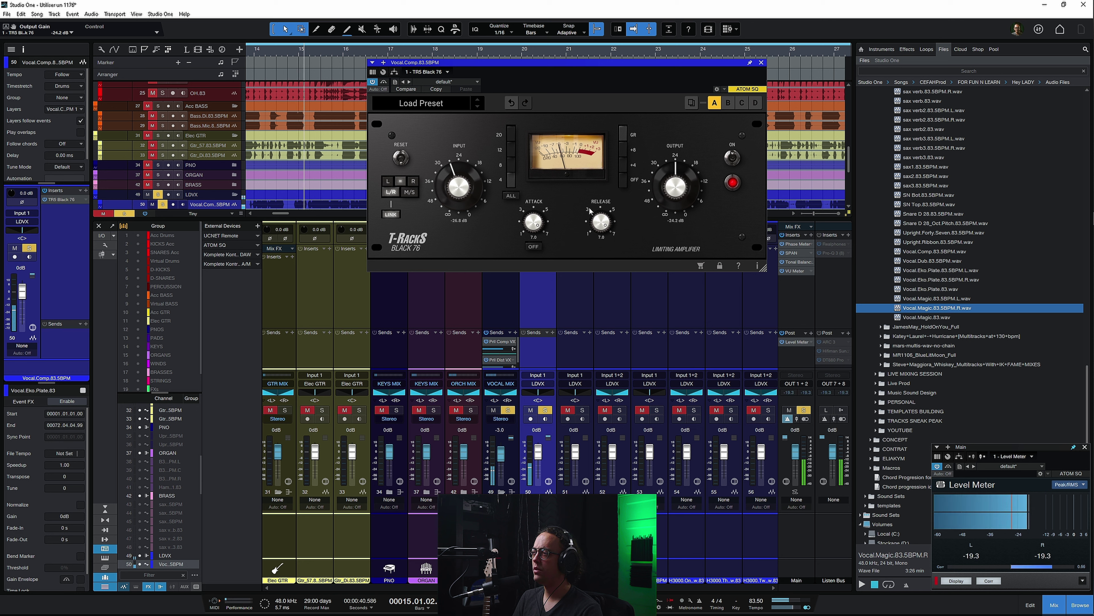
drag(437, 201, 439, 196)
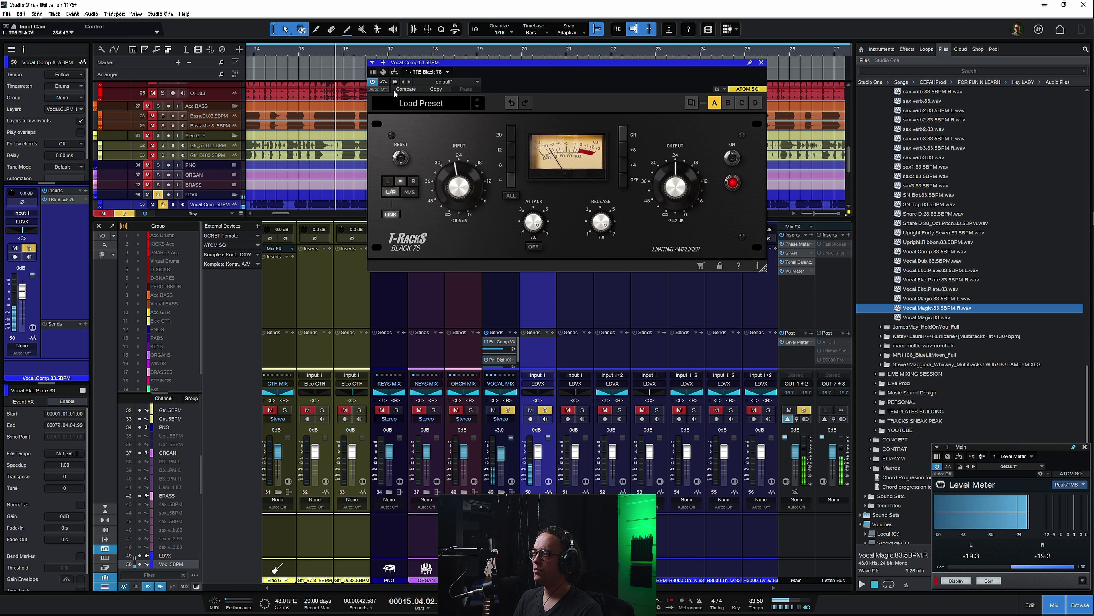
drag(675, 185, 676, 175)
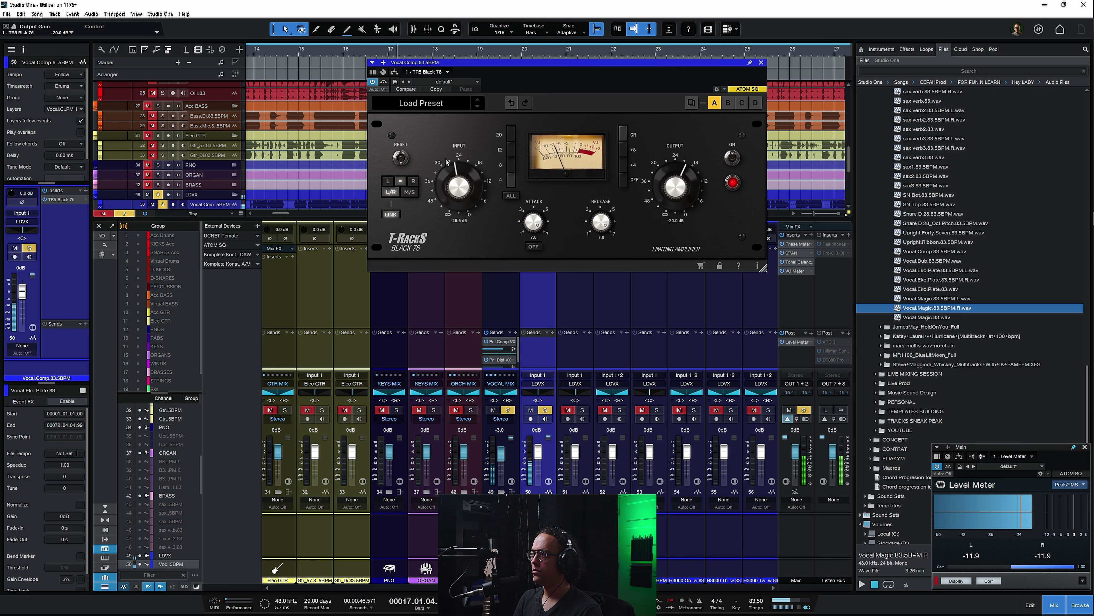
click(384, 82)
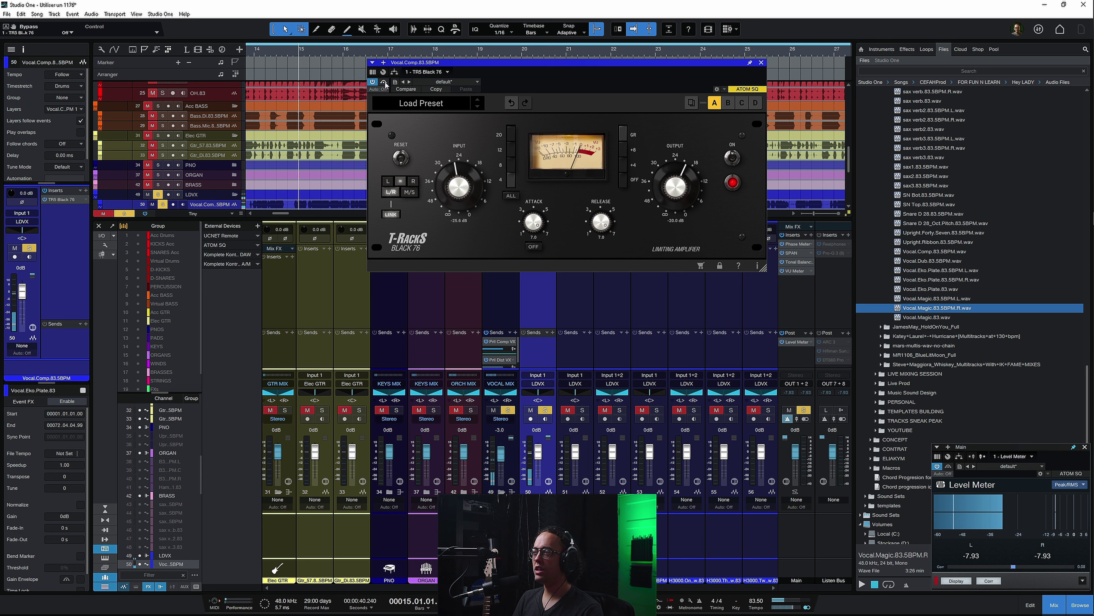
click(384, 82)
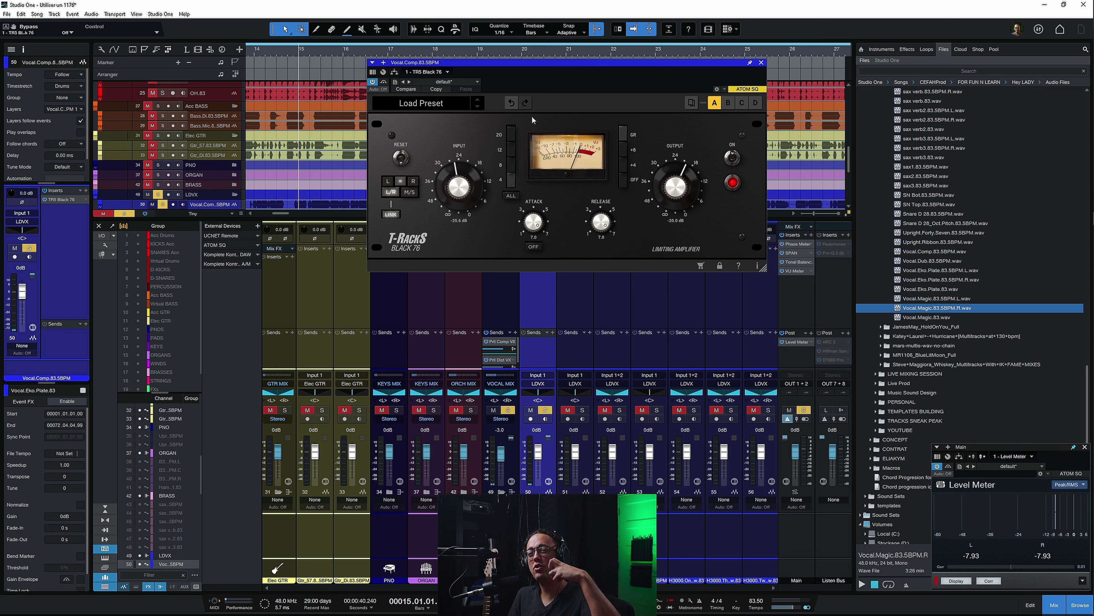
Compare the vocal compressor bypassed and active with output gain at about -19 dB, and set its attack to 1
drag(682, 193, 685, 187)
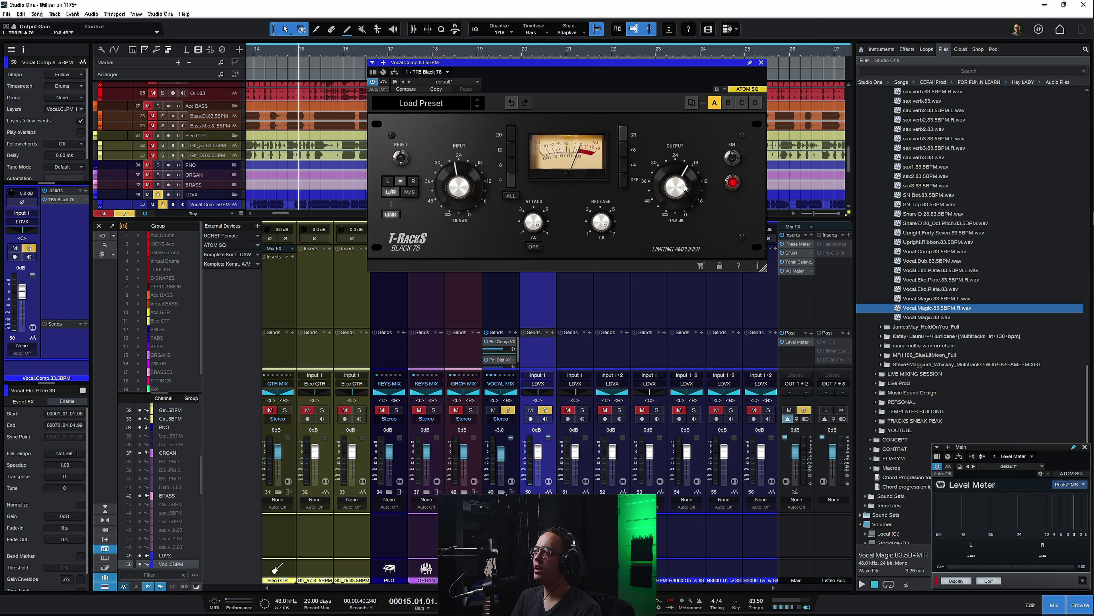
key(space)
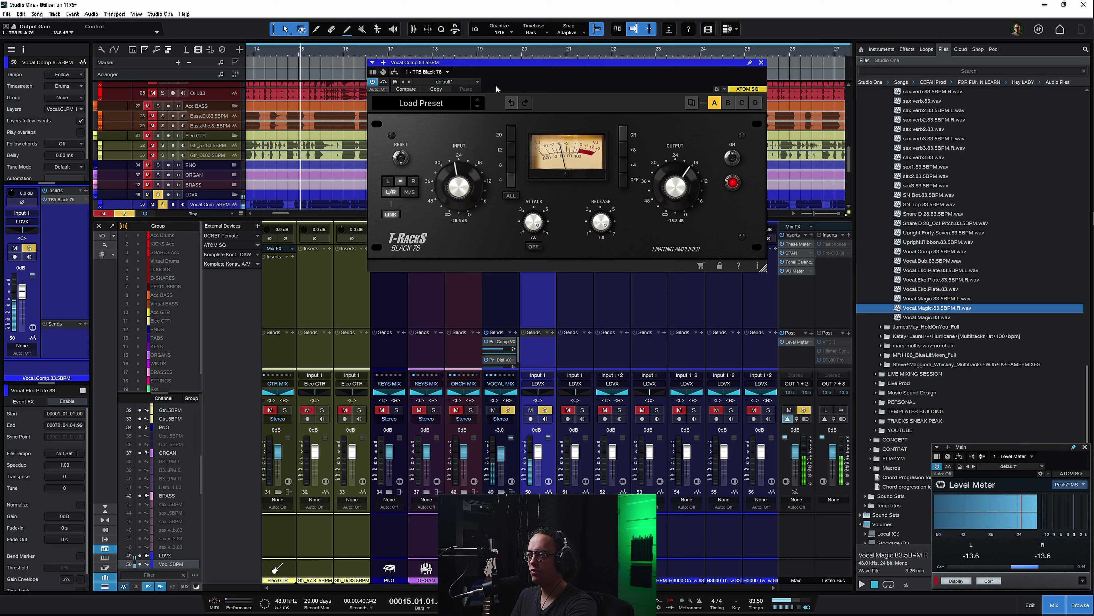
click(383, 82)
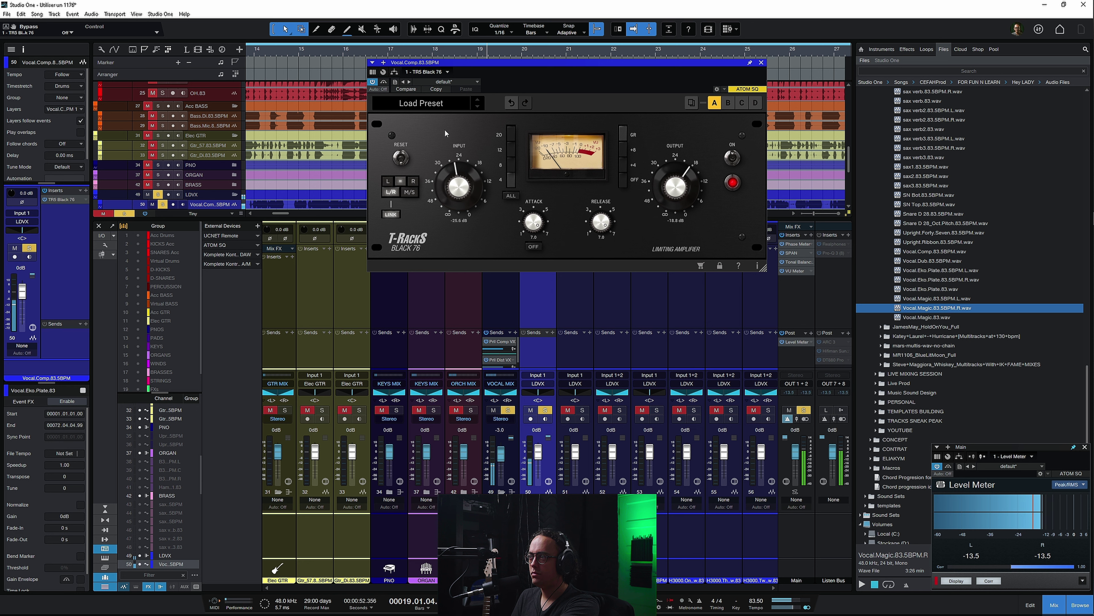
key(space)
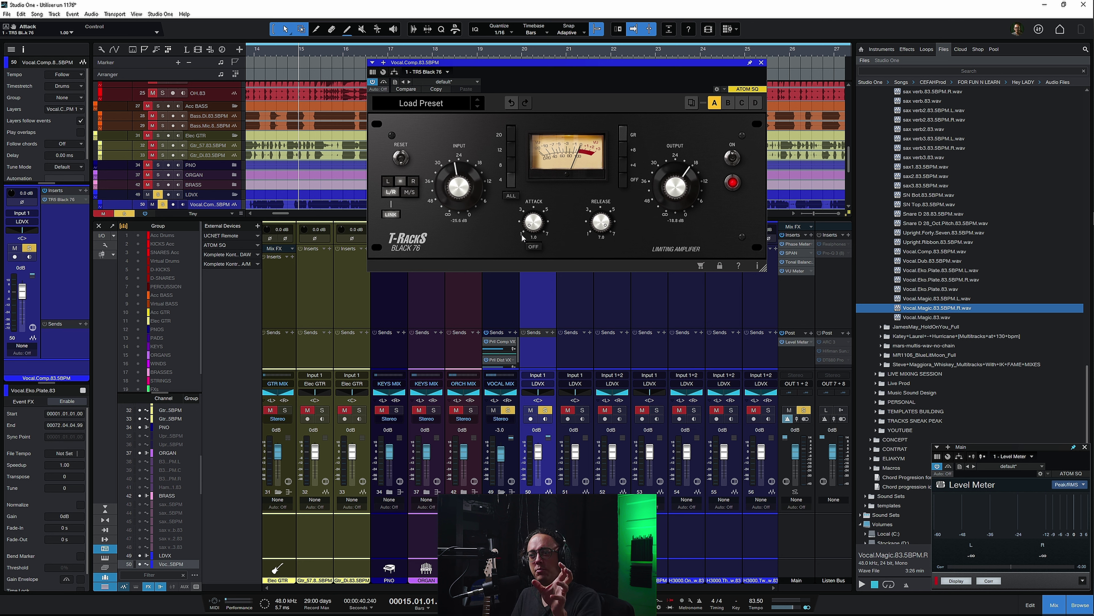
Raise the vocal compressor's input gain to about -22 dB, lower the output gain slightly, and compare the vocal bypassed and active
key(space)
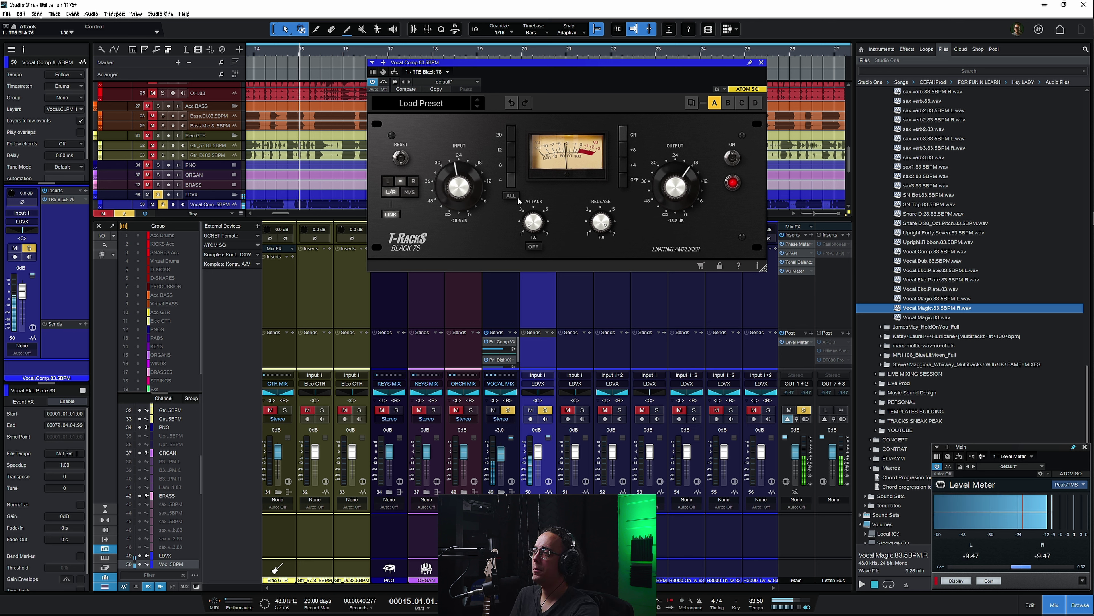
drag(472, 187, 571, 168)
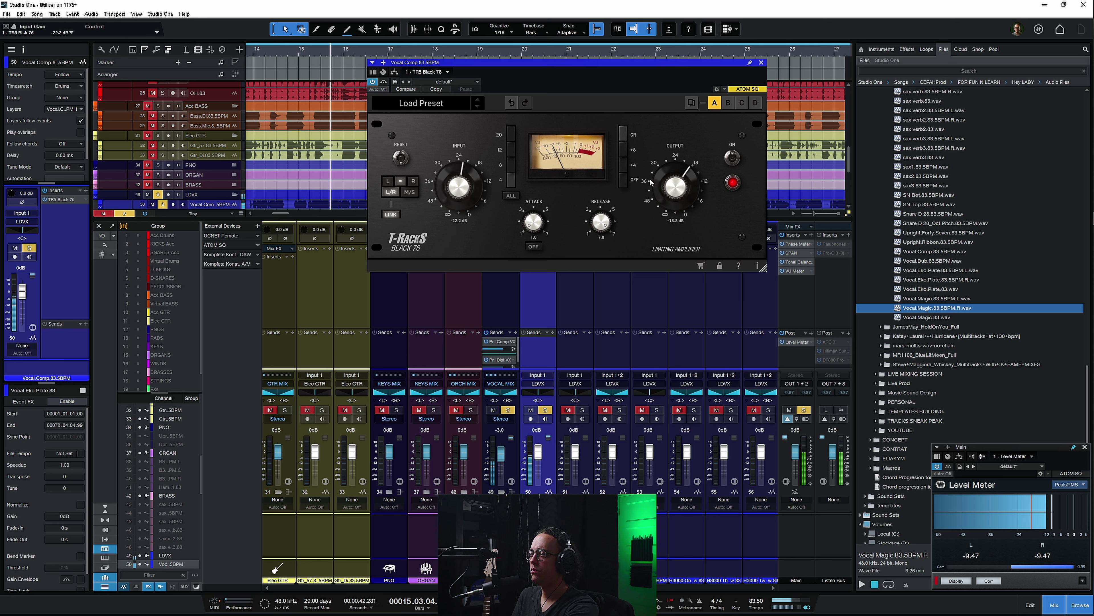
click(385, 82)
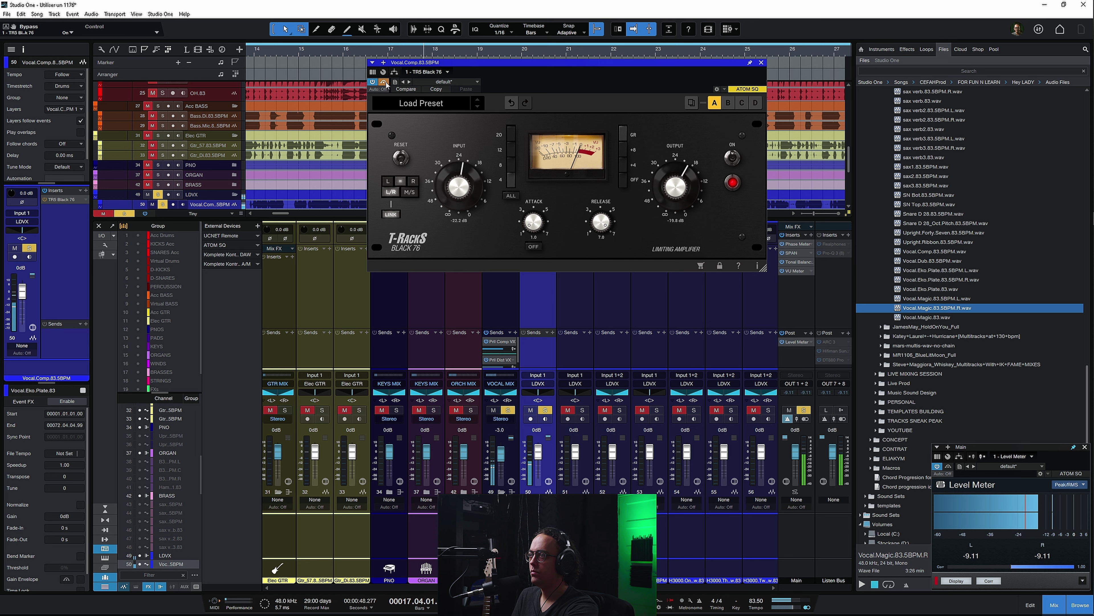
click(384, 82)
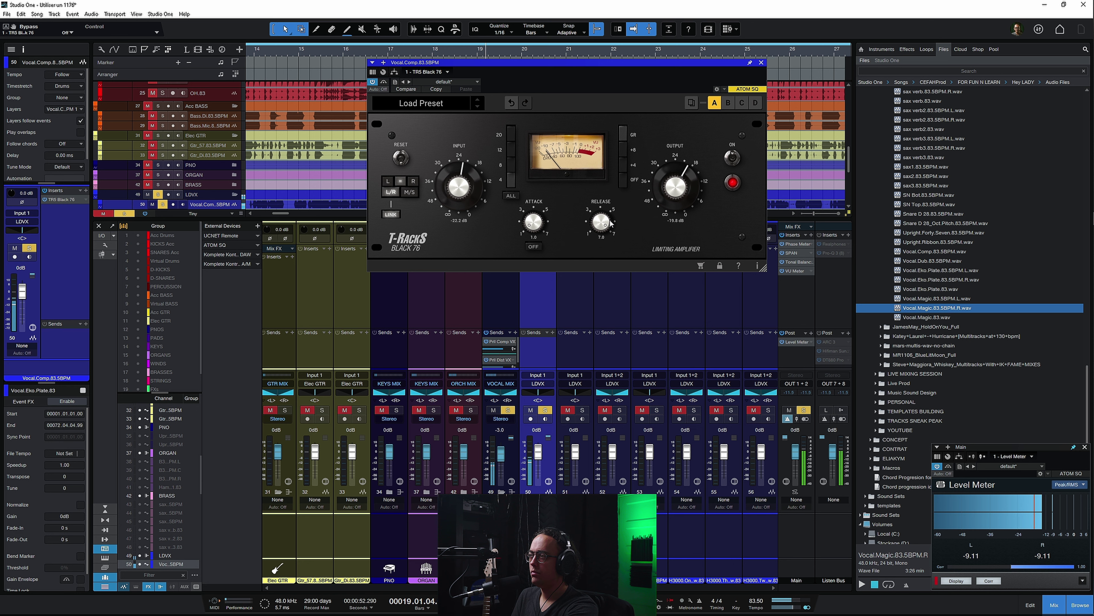
key(space)
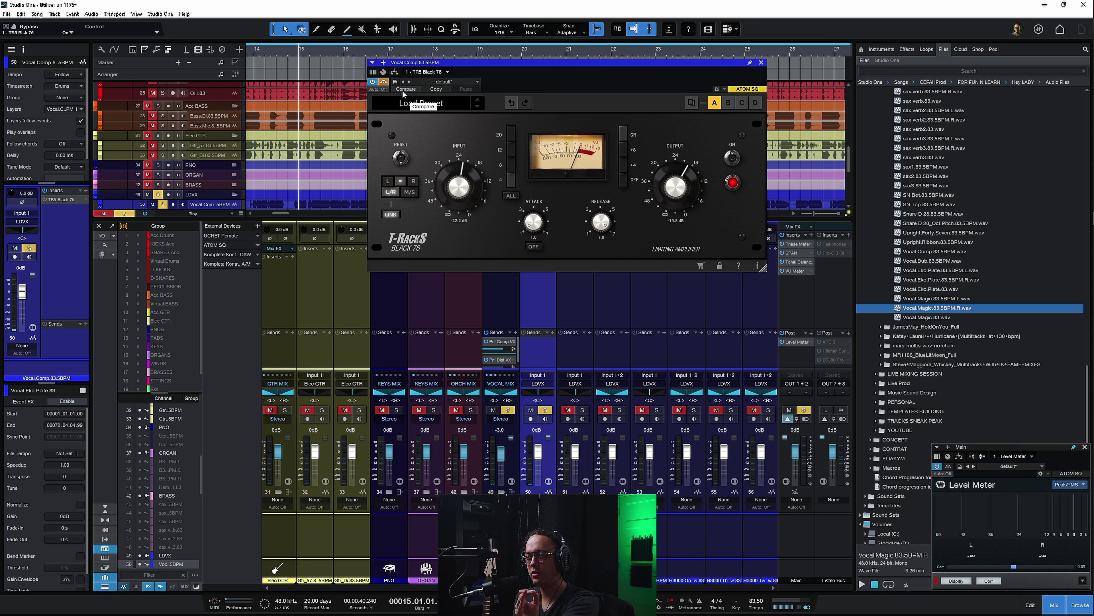
Play the vocal passage with the compressor bypassed, and play it again with the compressor active
key(space)
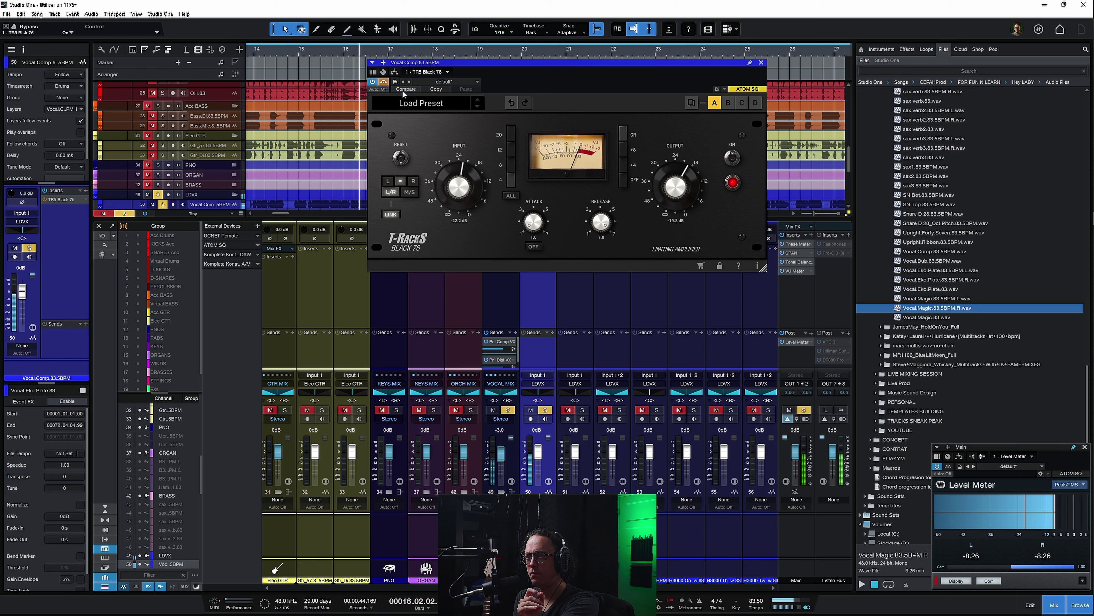
key(space)
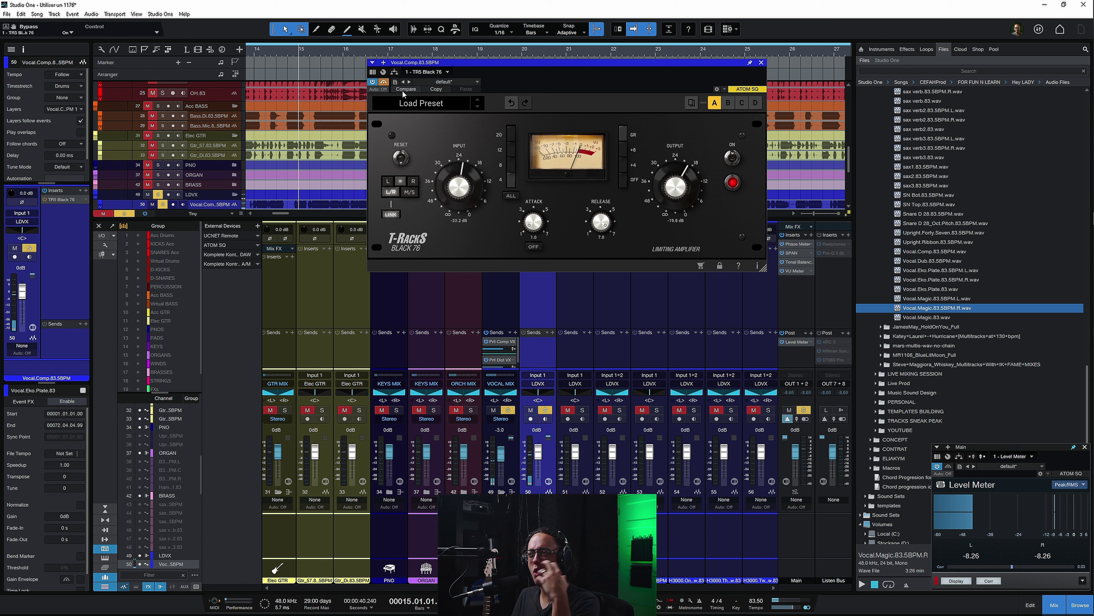
click(383, 81)
key(space)
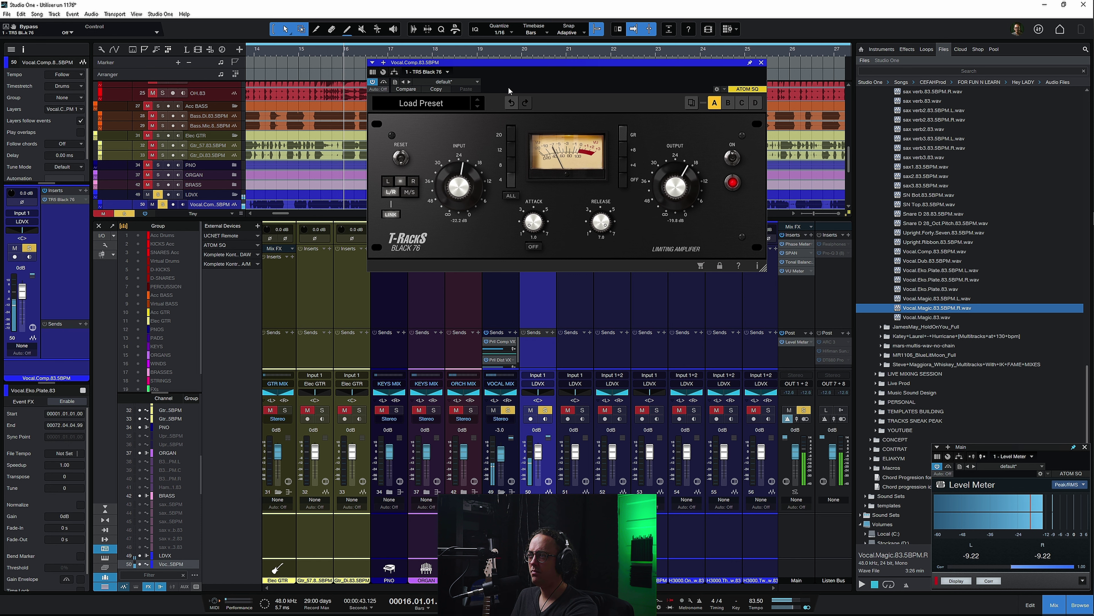
key(space)
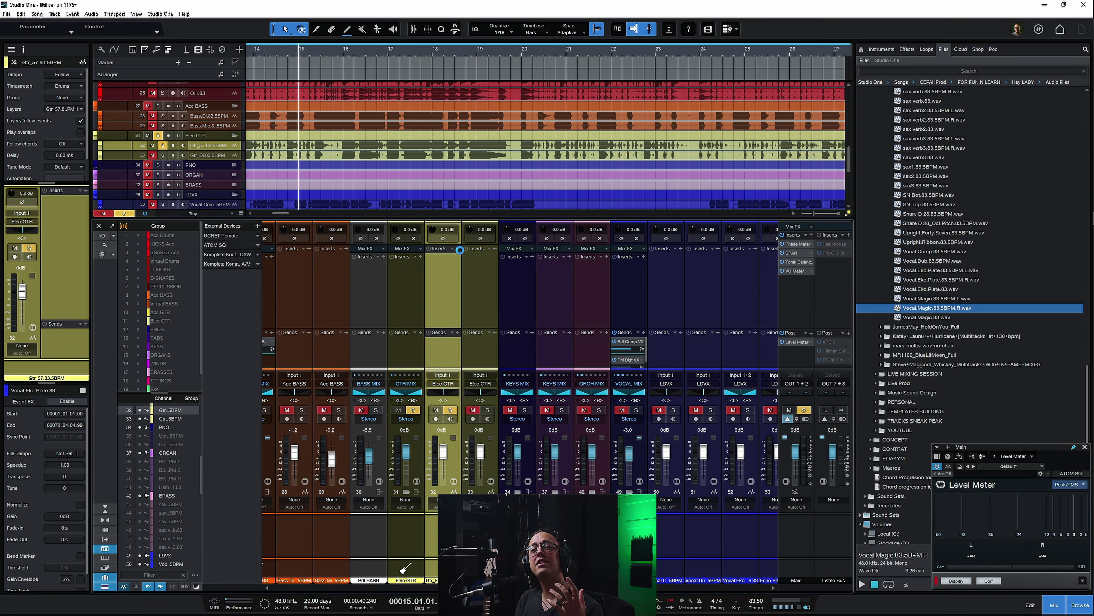
On the Gtr_57 track's new Black 76, switch the attack to OFF and set input gain to about -15 dB and output gain to about -33 dB
click(460, 249)
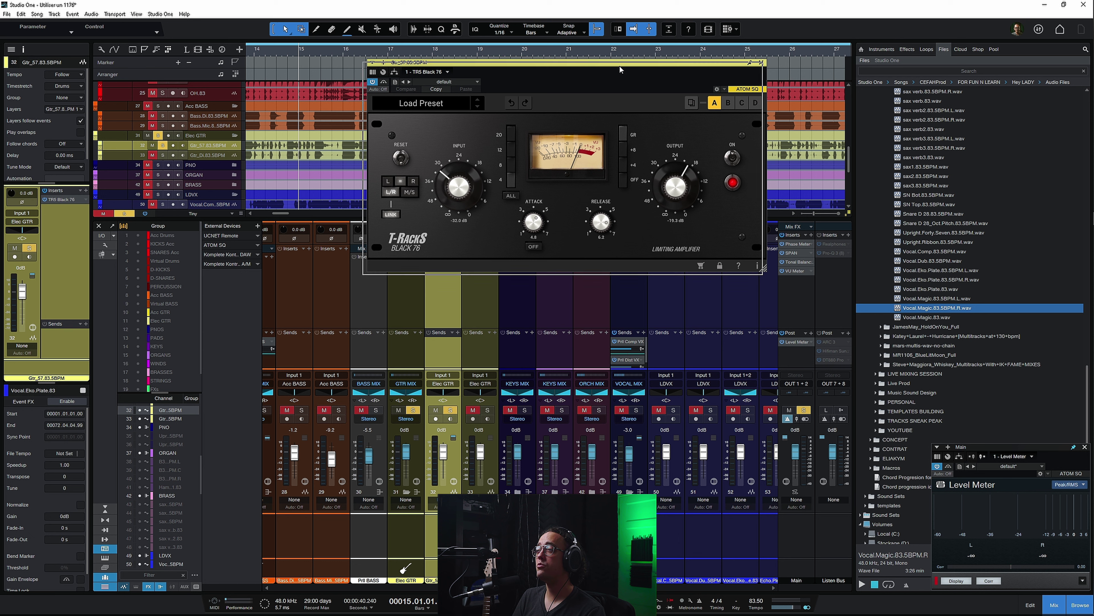
drag(620, 65, 611, 69)
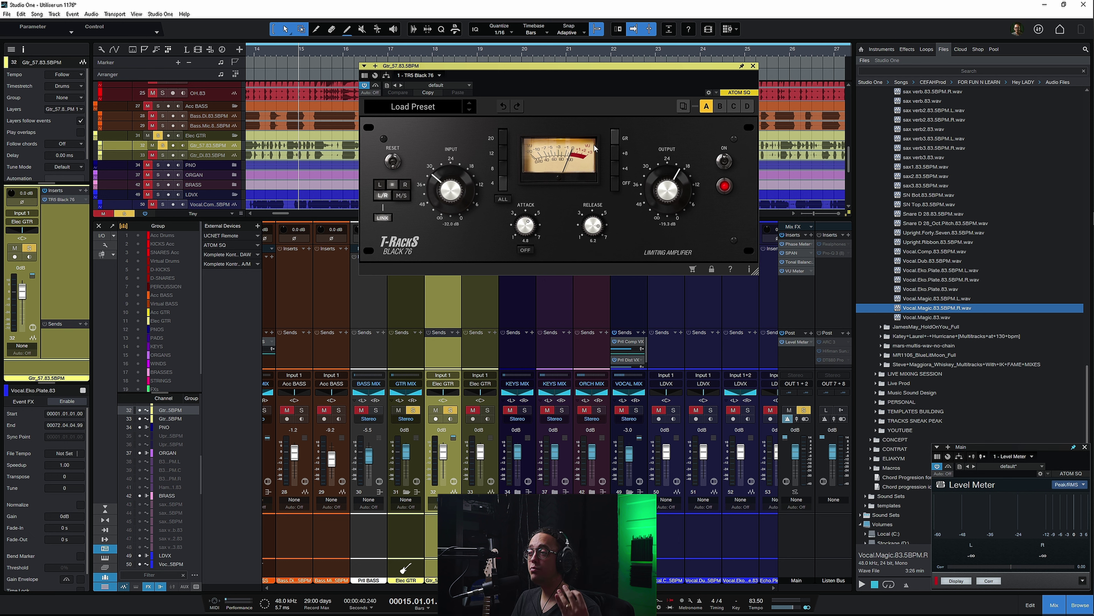
click(527, 250)
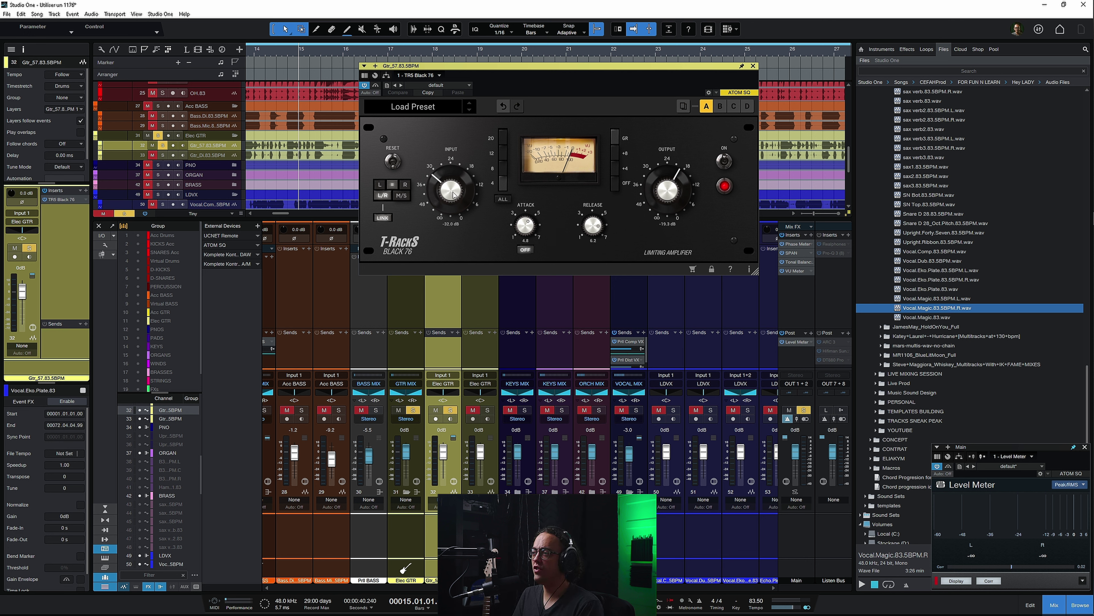
drag(457, 201, 446, 155)
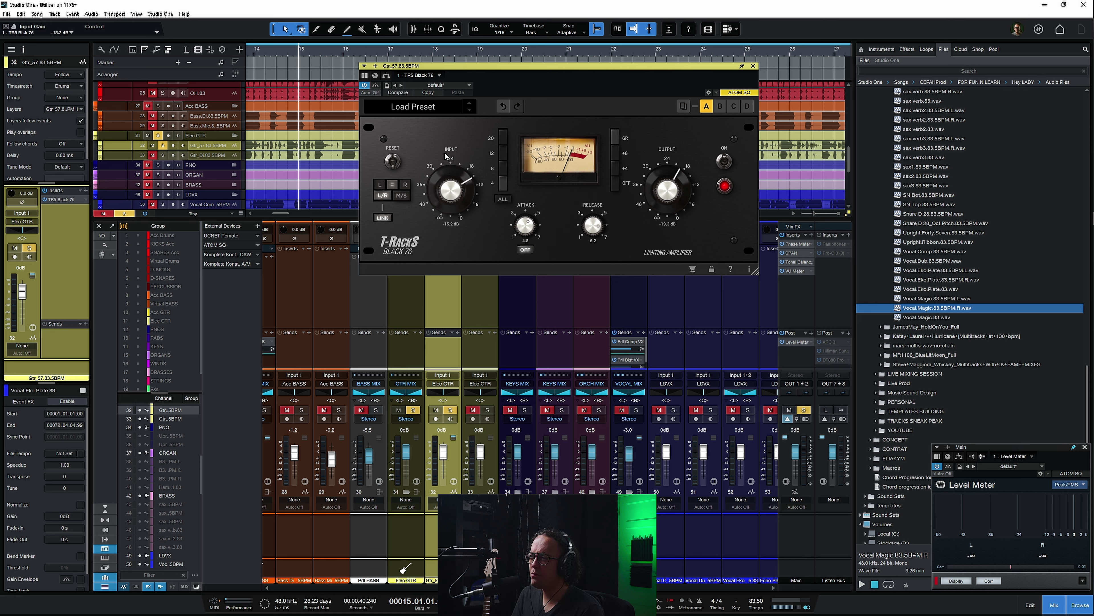
drag(670, 194, 672, 213)
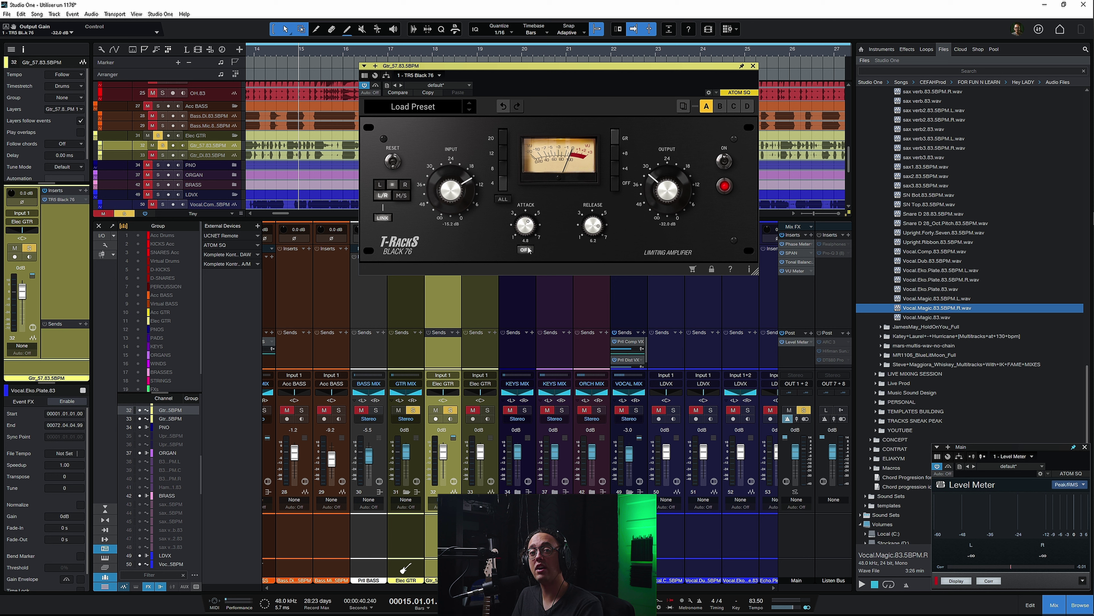
Play the guitar passage with the Gtr_57 compressor bypassed, and replay it with the compressor active
click(375, 85)
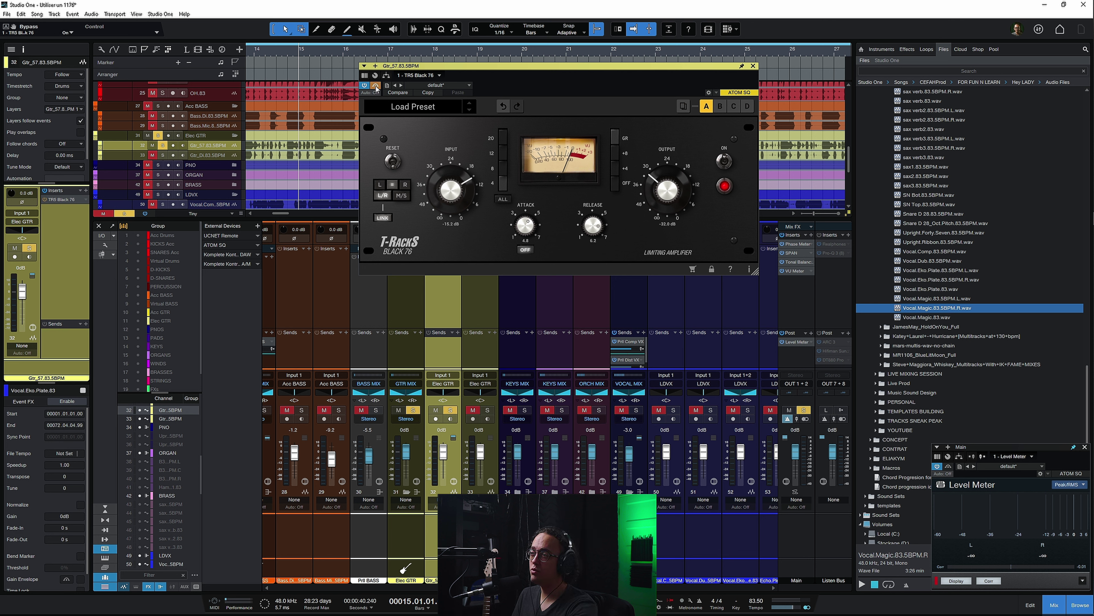
key(space)
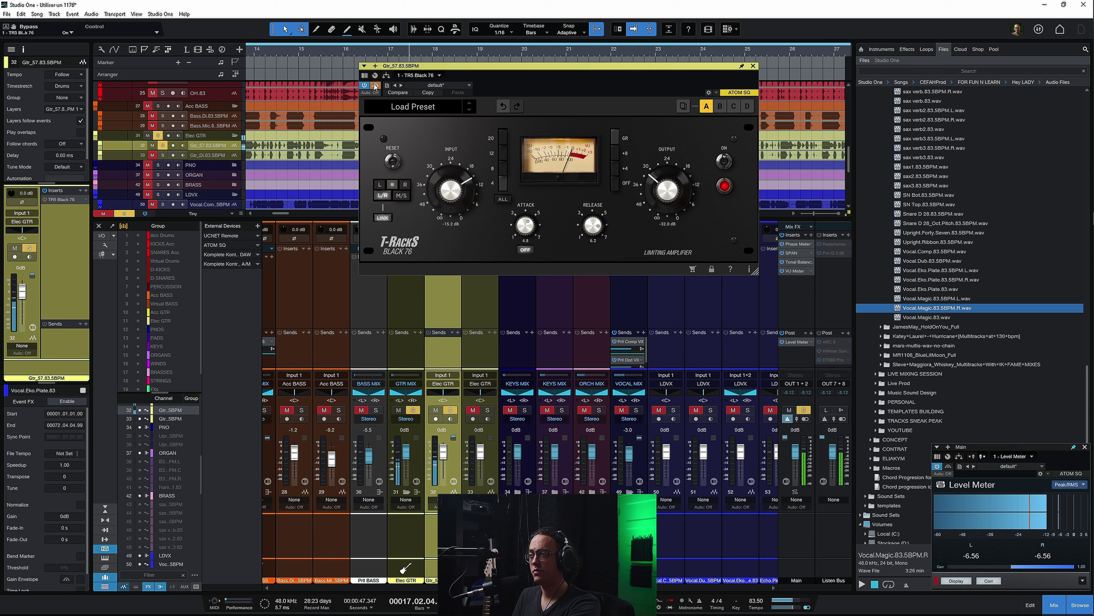
key(space)
key(space)
click(375, 86)
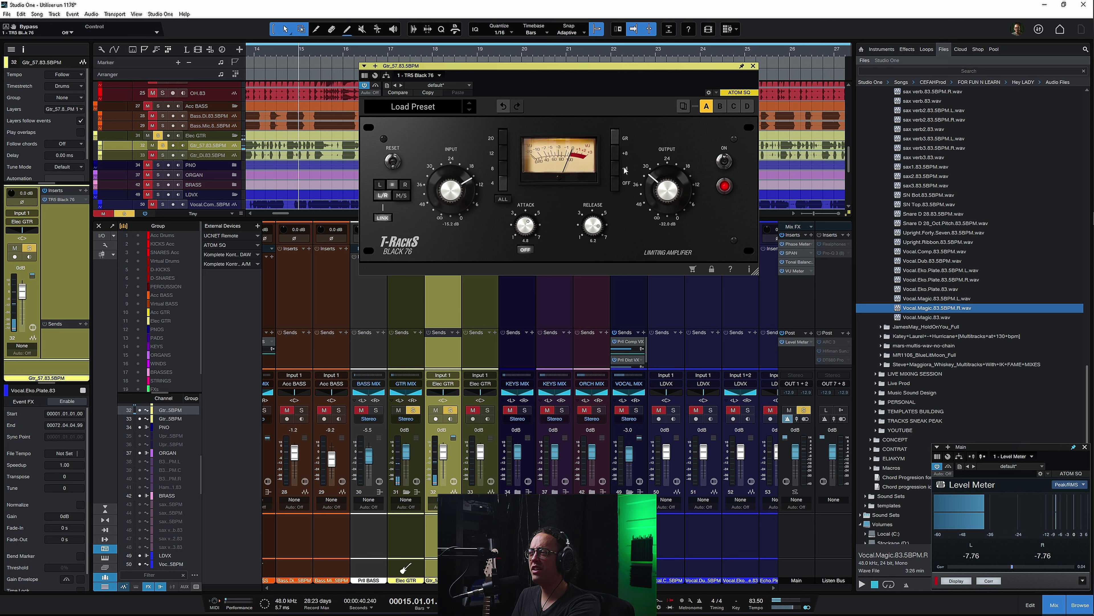
Set the Gtr_57 compressor's output gain to about -34 dB and input gain to about -14 dB, and compare it bypassed and active
scroll(669, 192, down, 2)
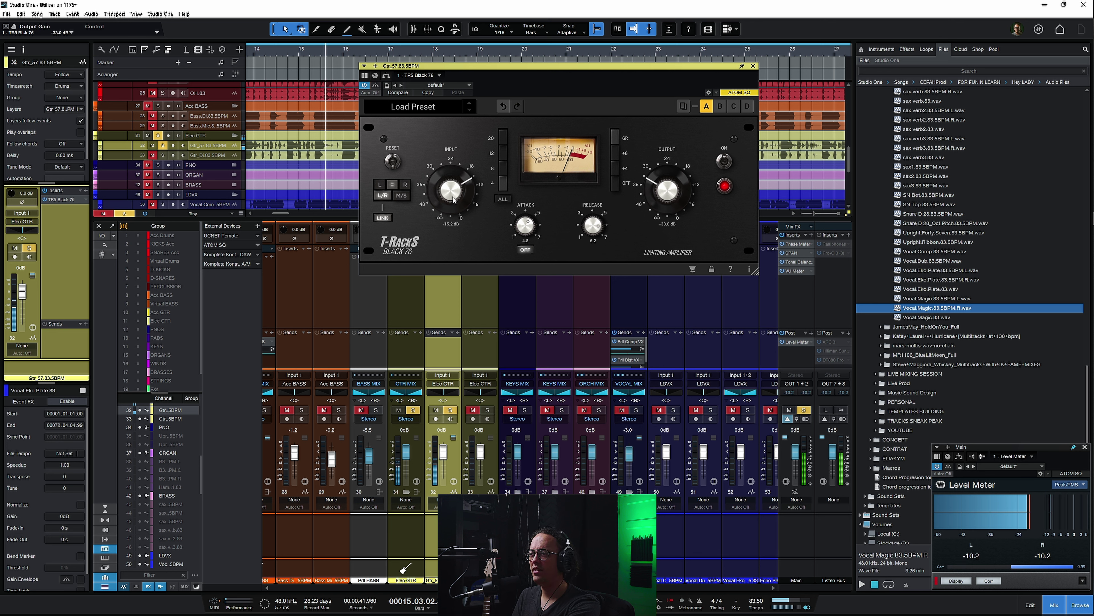
scroll(482, 195, up, 2)
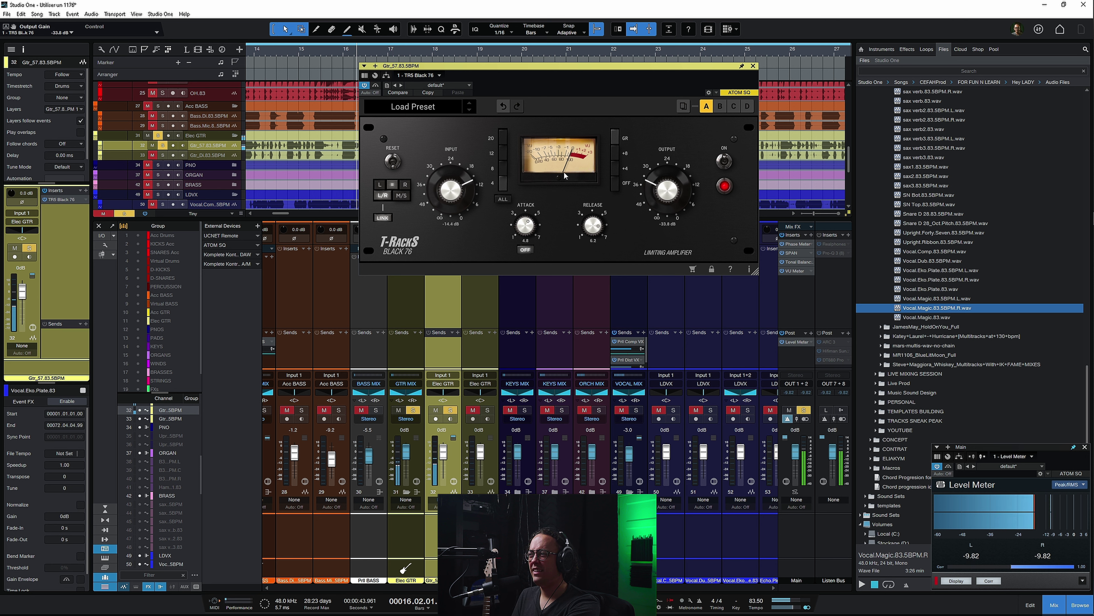
click(376, 87)
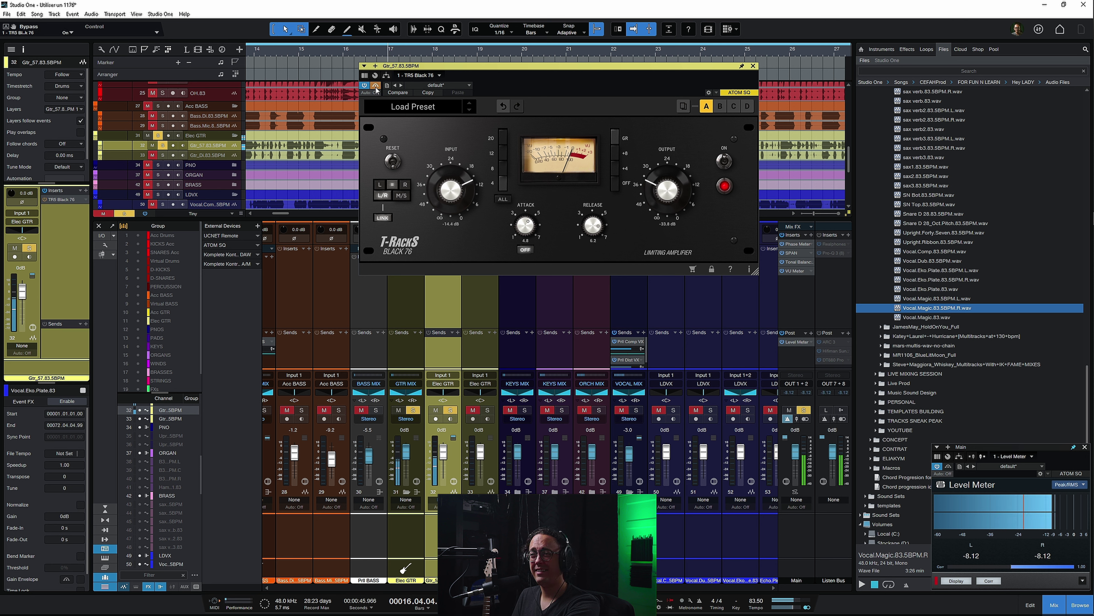
click(375, 86)
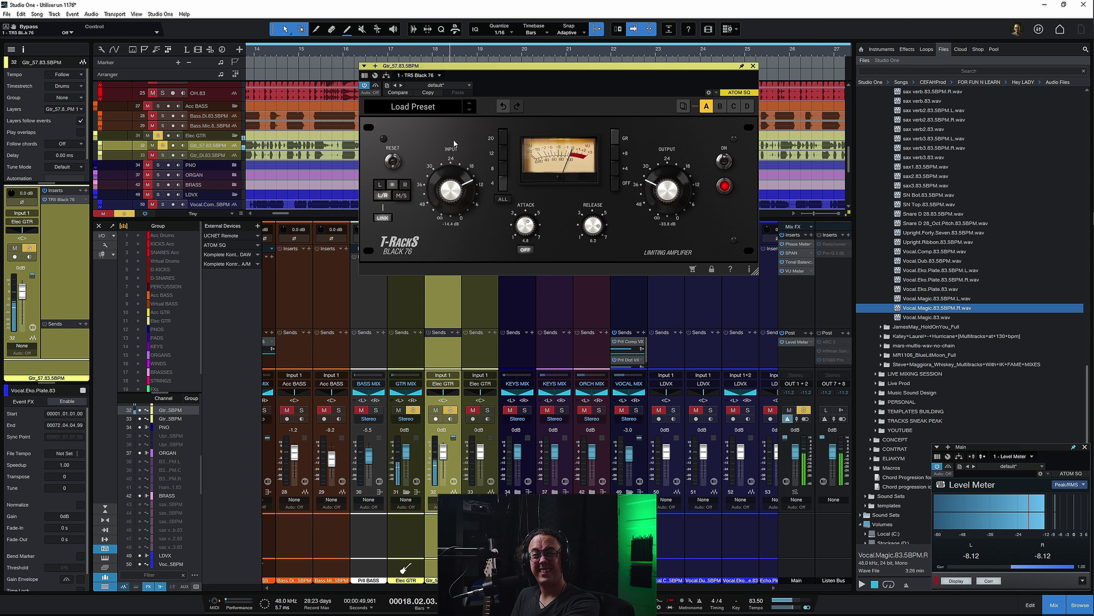
key(space)
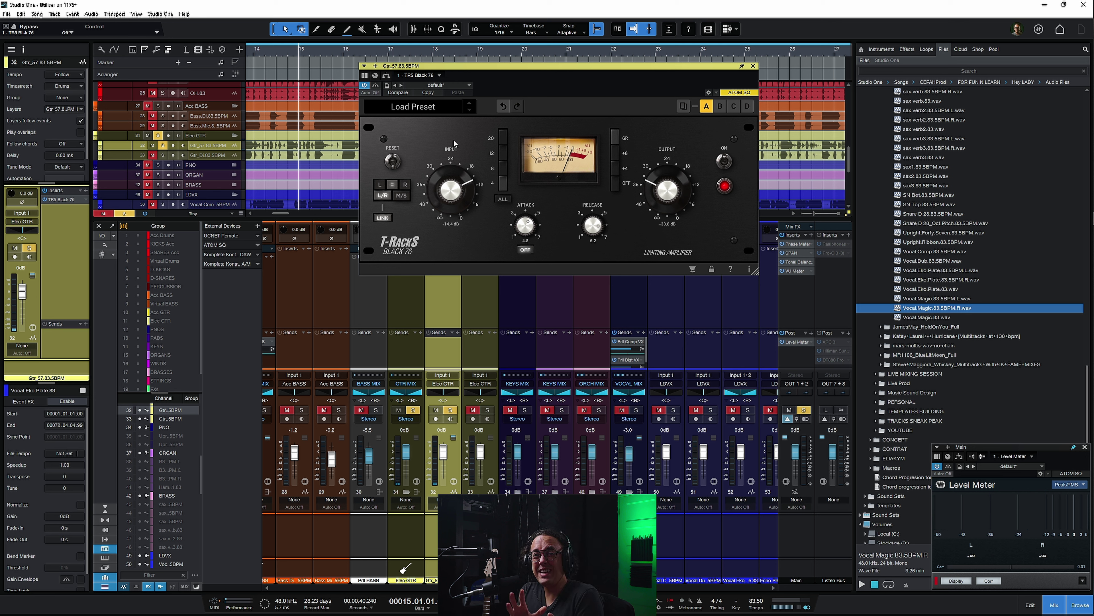
Replay the guitar from bar 15 with the compressor bypassed, and switch it back in during playback
click(375, 86)
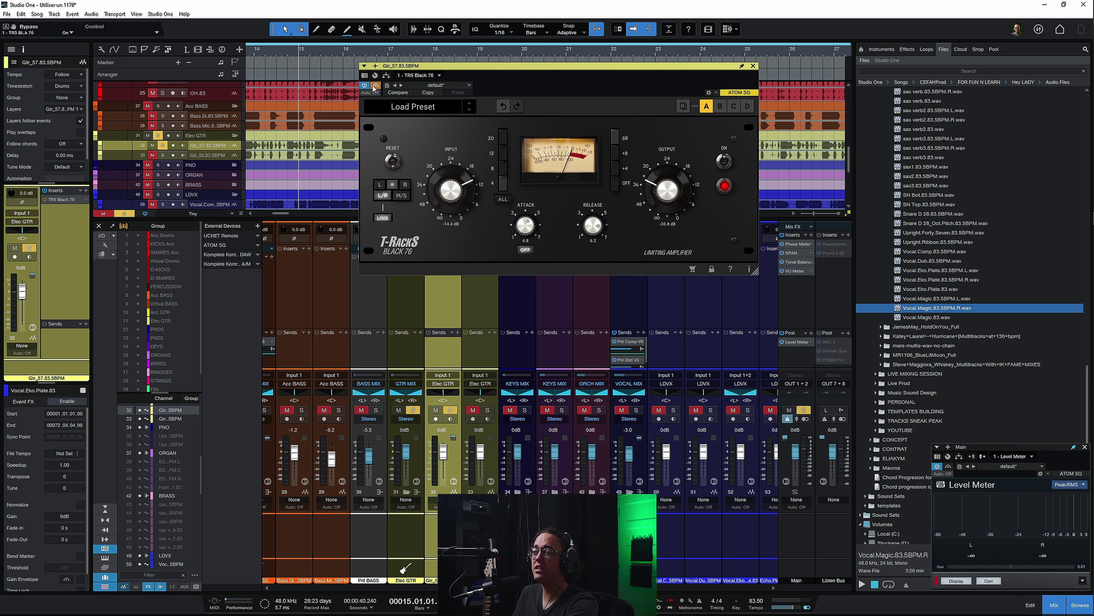
key(space)
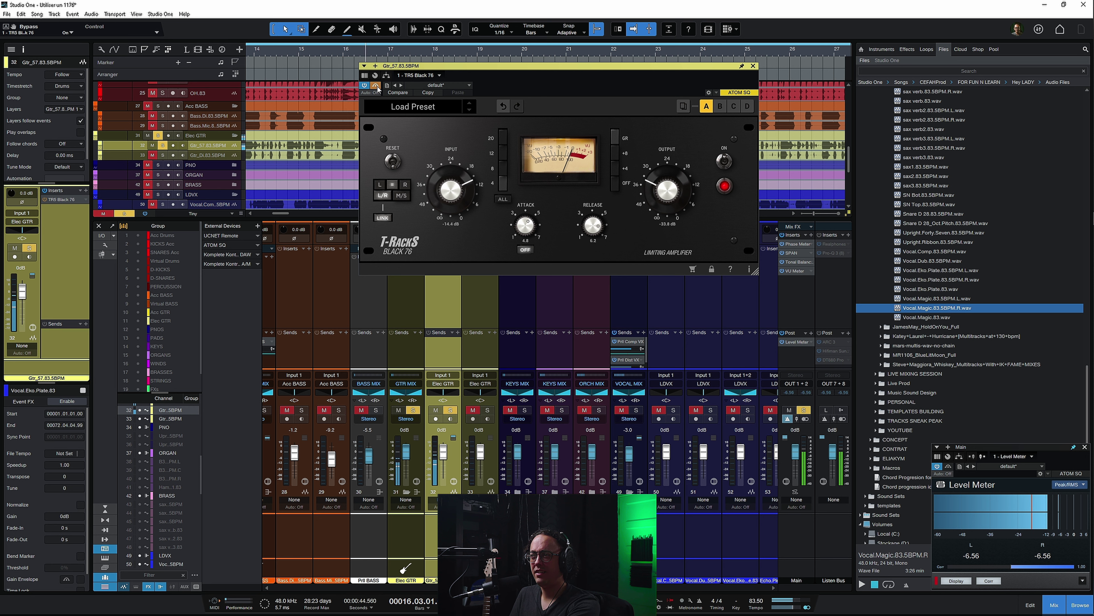
click(375, 86)
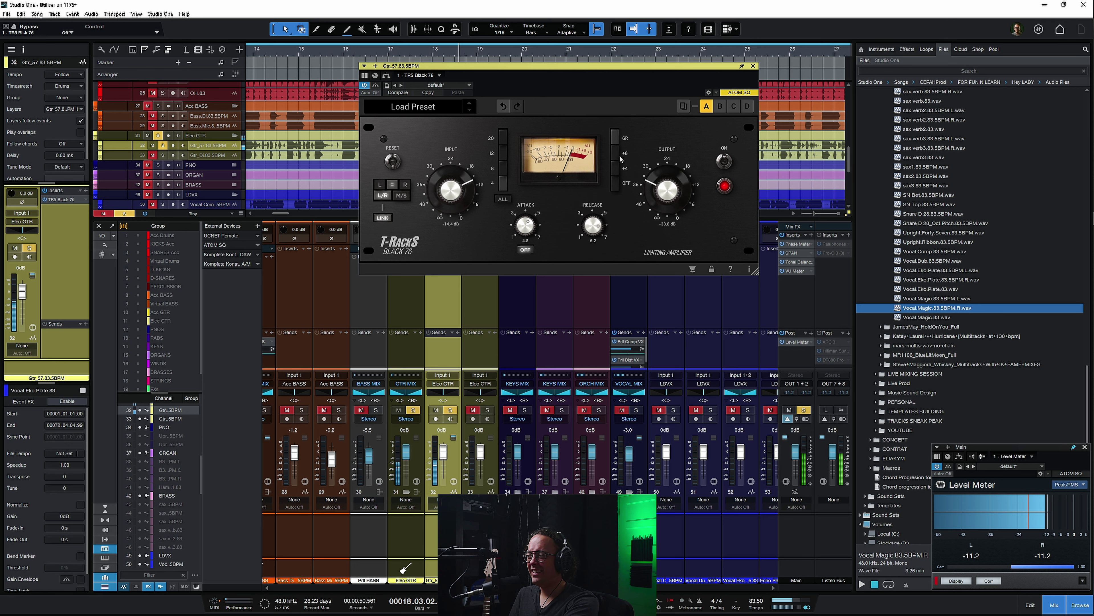
key(space)
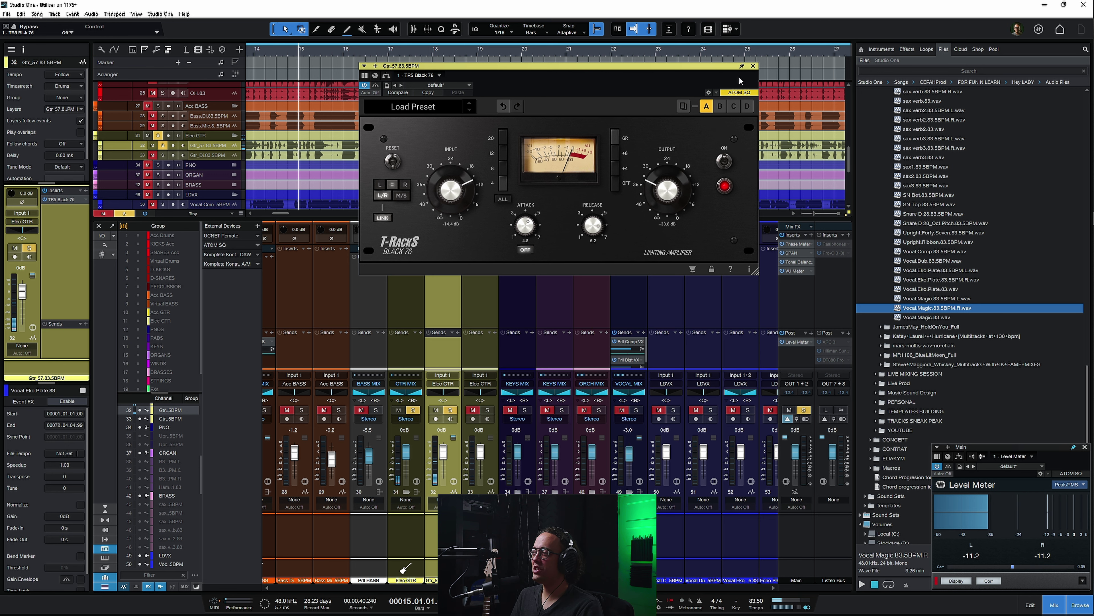
Close the Gtr_57 compressor and remove the Black 76 from that channel's inserts
click(752, 66)
drag(449, 260, 608, 279)
click(629, 270)
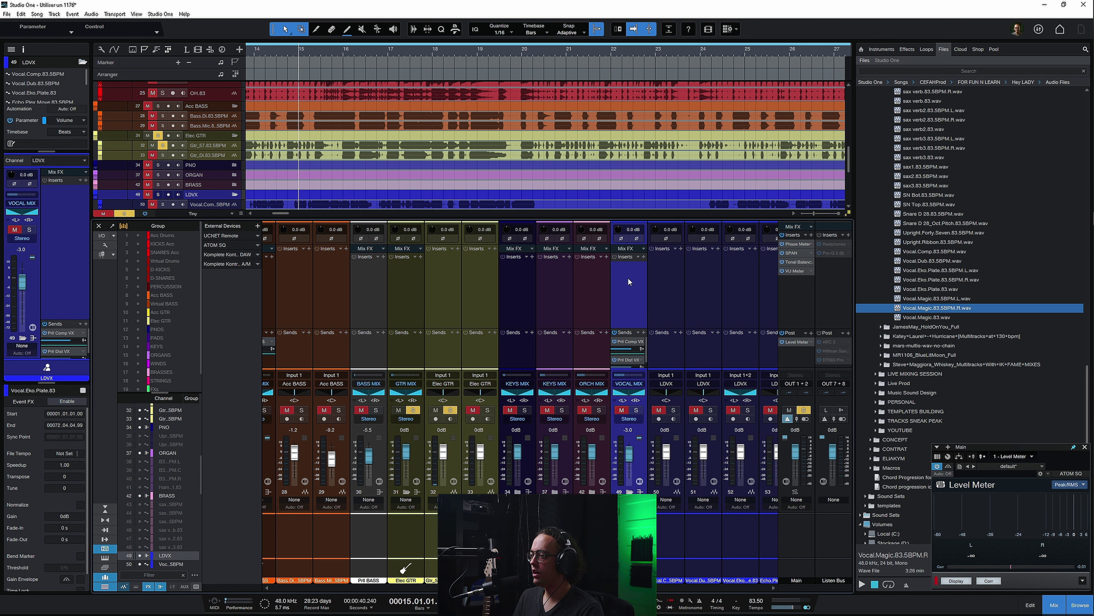
Solo the Vocal.Comp track and insert a Black 76 with attack OFF, input gain about -23 dB and output gain about -31 dB
click(665, 294)
key(shift+s)
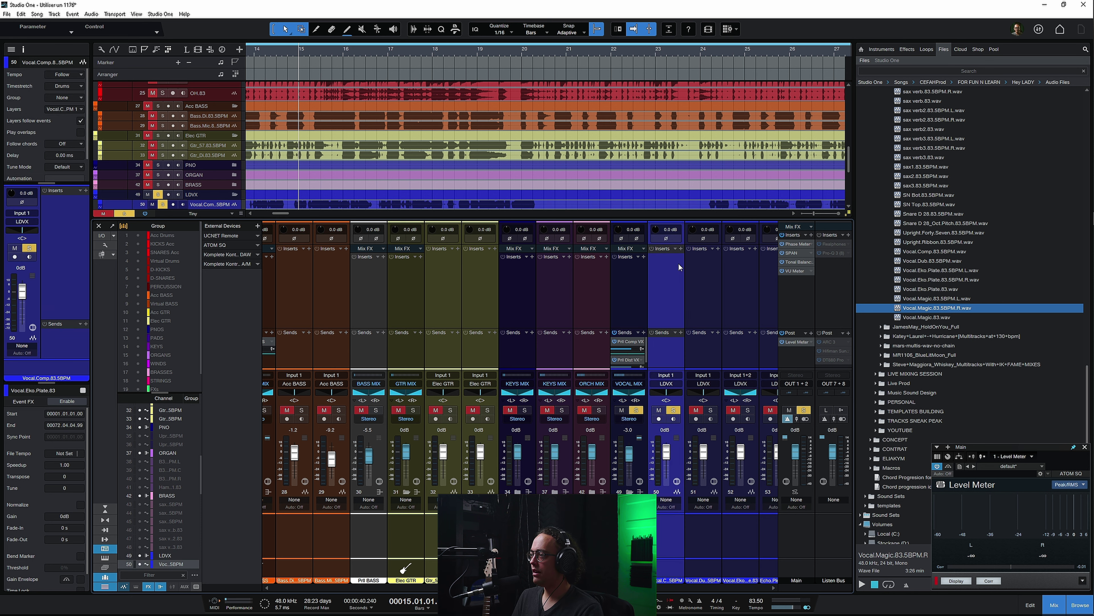
click(681, 249)
click(728, 309)
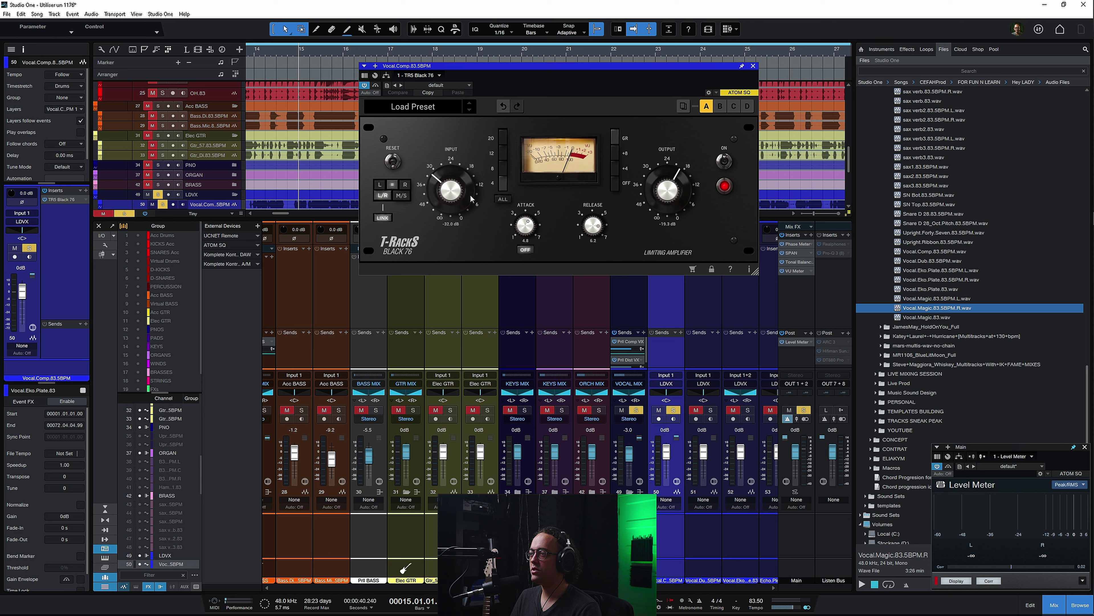
drag(471, 198, 471, 181)
Play the vocal passage with the attack-off Black 76 bypassed, and replay it with the compressor active
key(space)
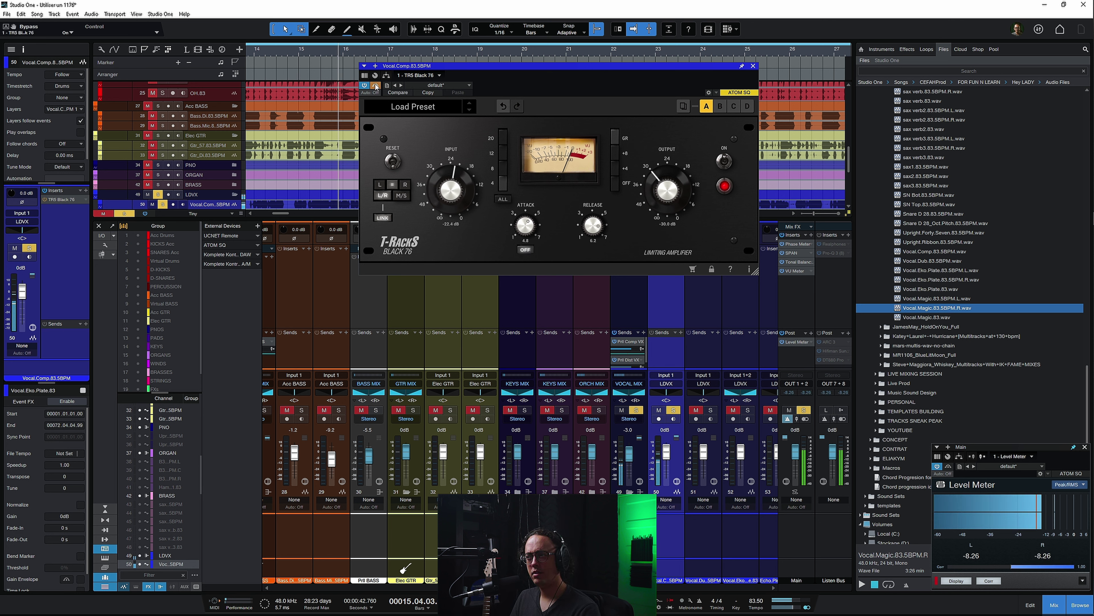
key(space)
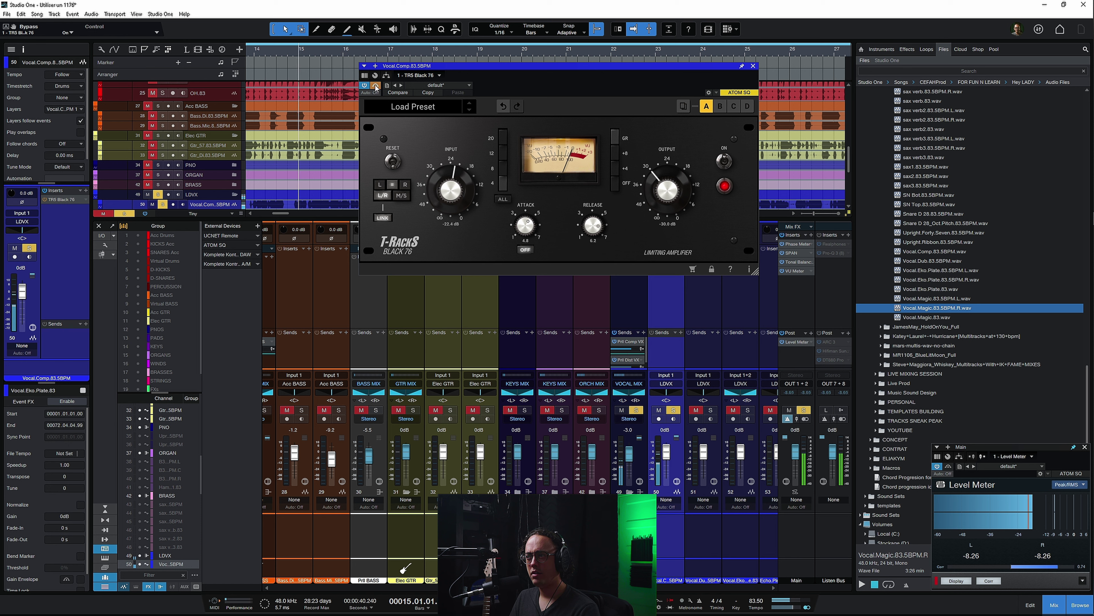
click(376, 87)
key(space)
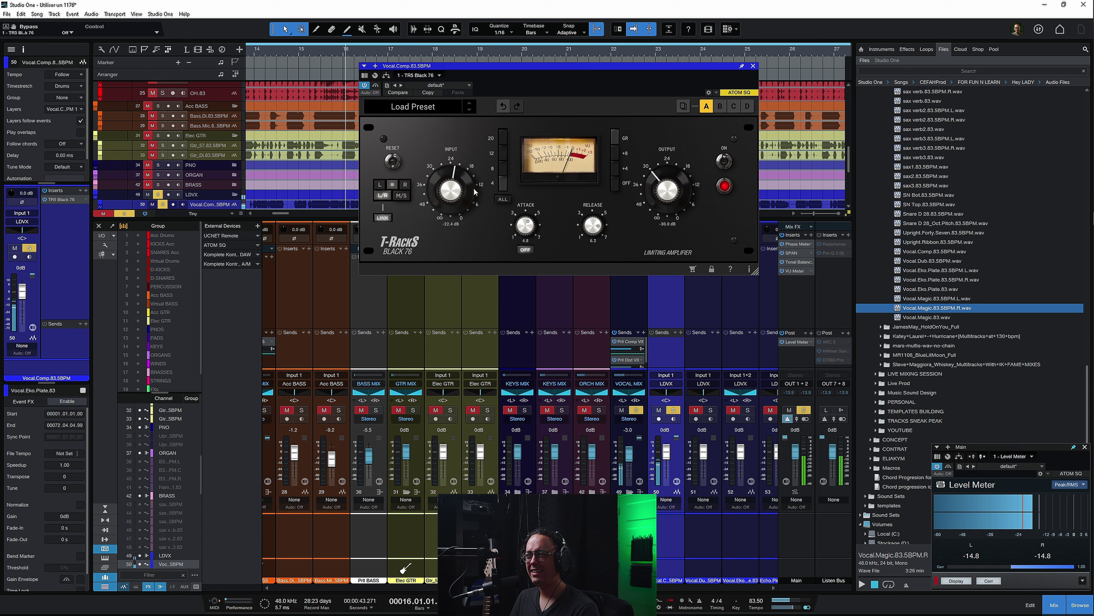
key(space)
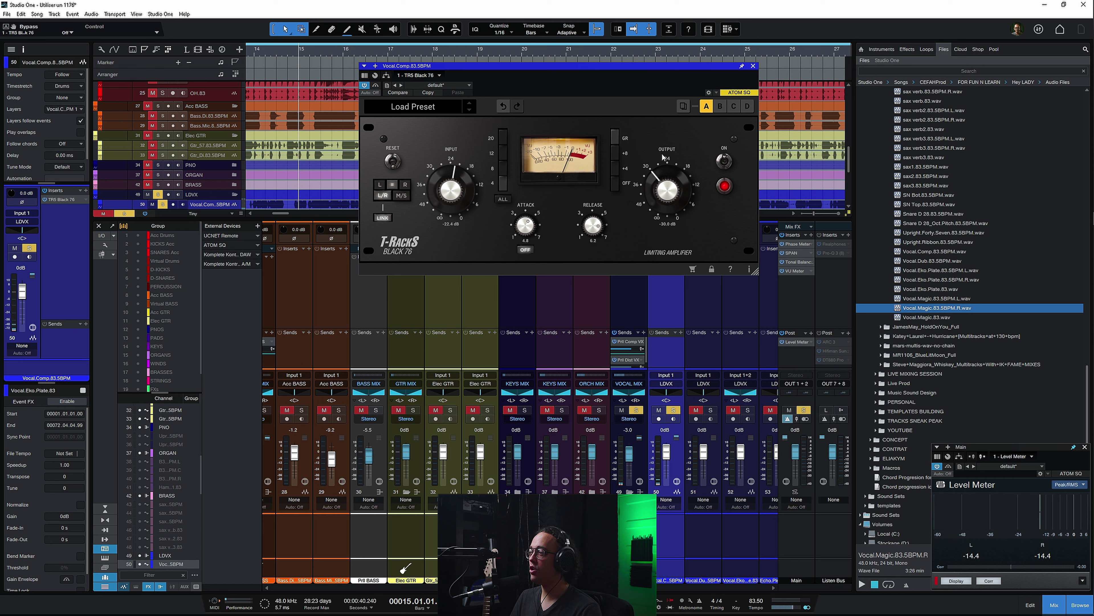
Close the vocal compressor and remove the Black 76 from the Vocal.Comp channel
click(753, 65)
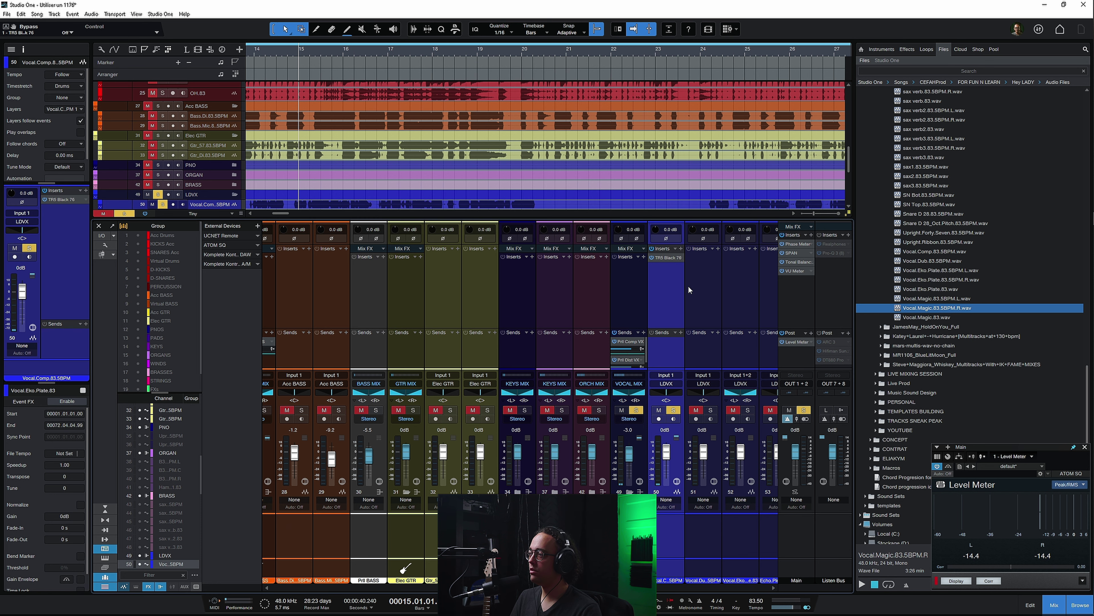
scroll(688, 285, right, 5)
click(716, 288)
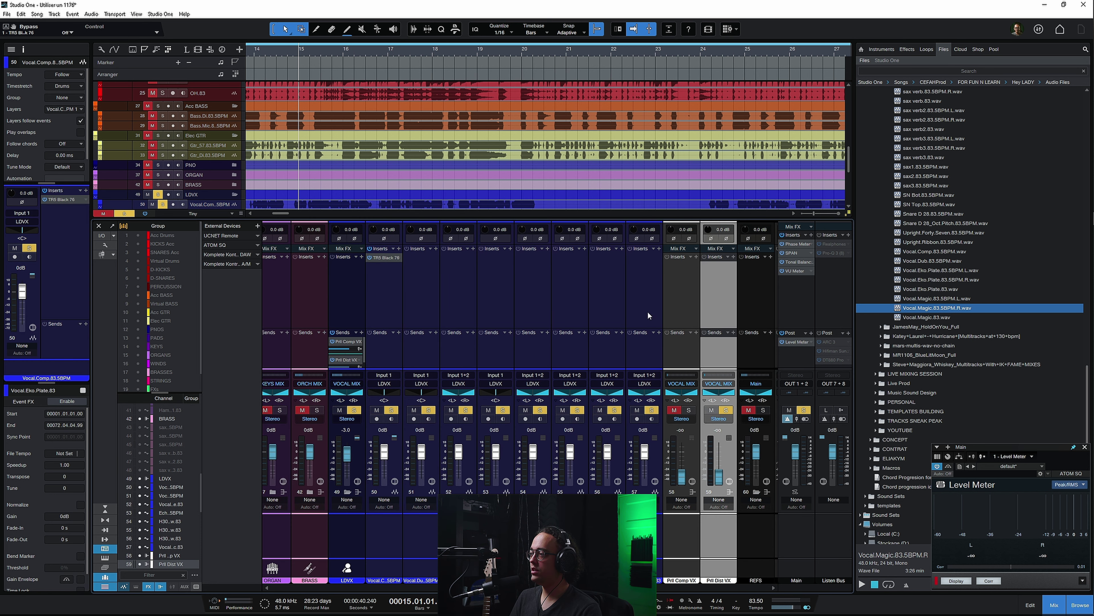
drag(391, 260, 465, 261)
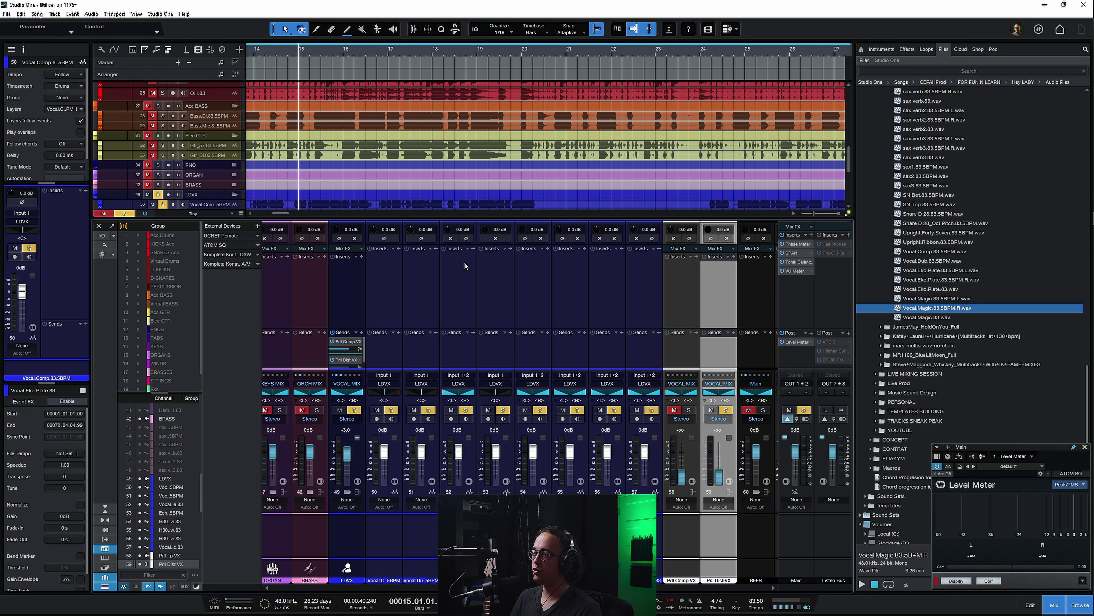
Insert a Black 76 on the Prll Dist VX channel and raise that channel's fader to about -1 dB
click(734, 257)
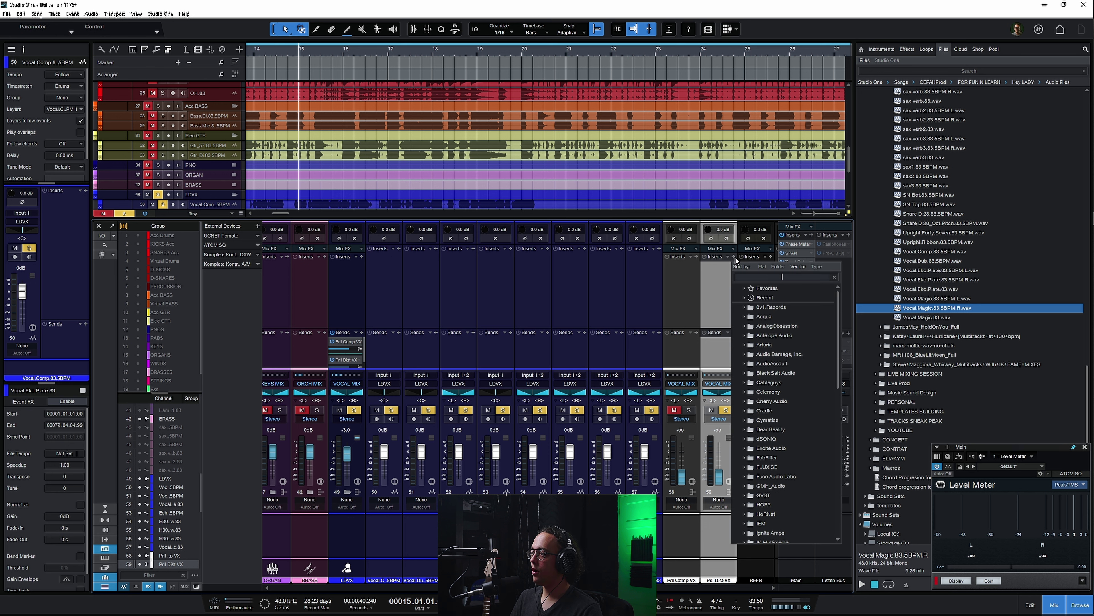
click(735, 257)
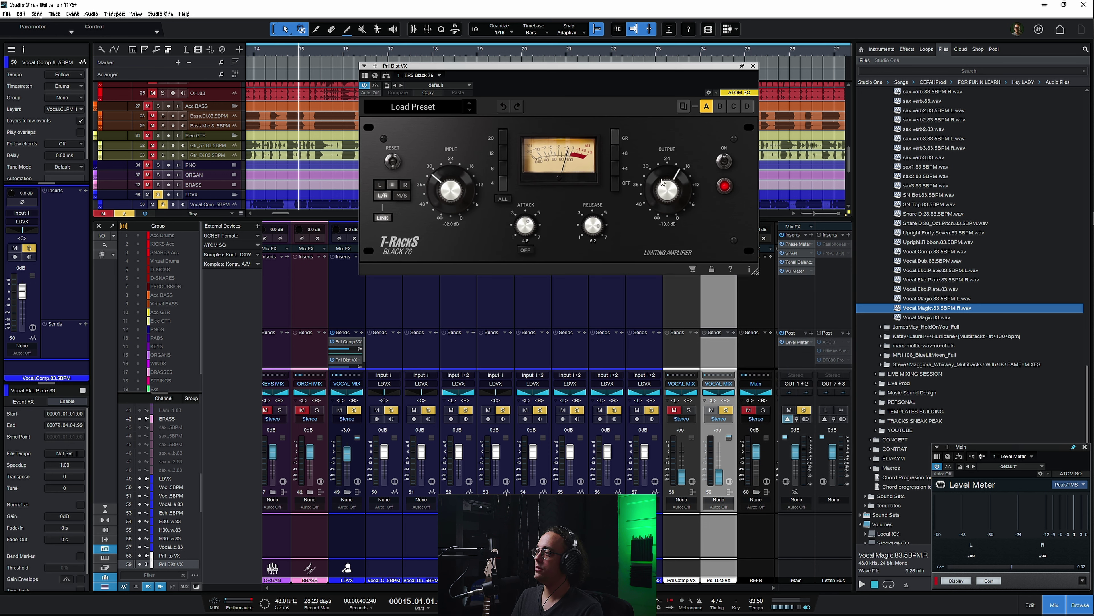
drag(719, 476, 719, 452)
Drive the Prll Dist VX compressor's input with attack OFF, set output gain to about -42 dB, and lower the channel fader to about -14 dB
drag(451, 190, 457, 132)
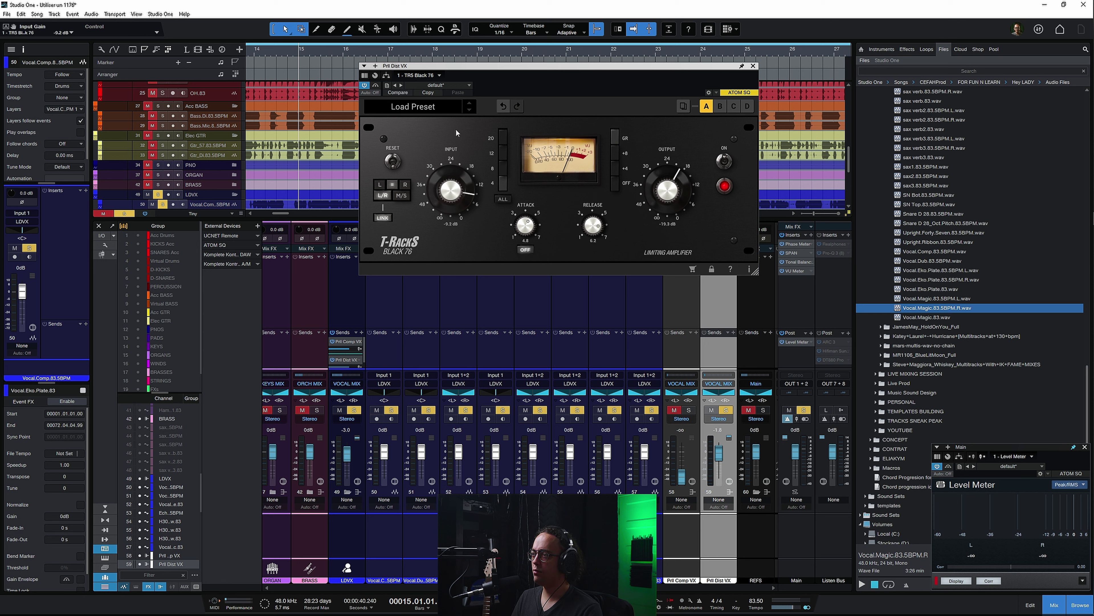
drag(701, 214, 704, 263)
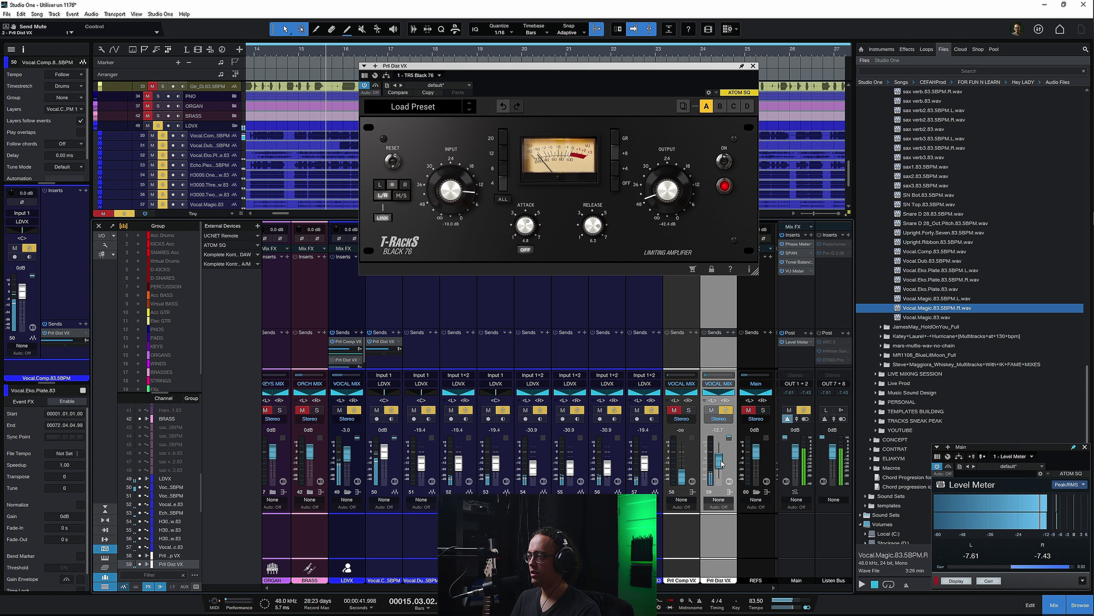
drag(720, 466, 725, 465)
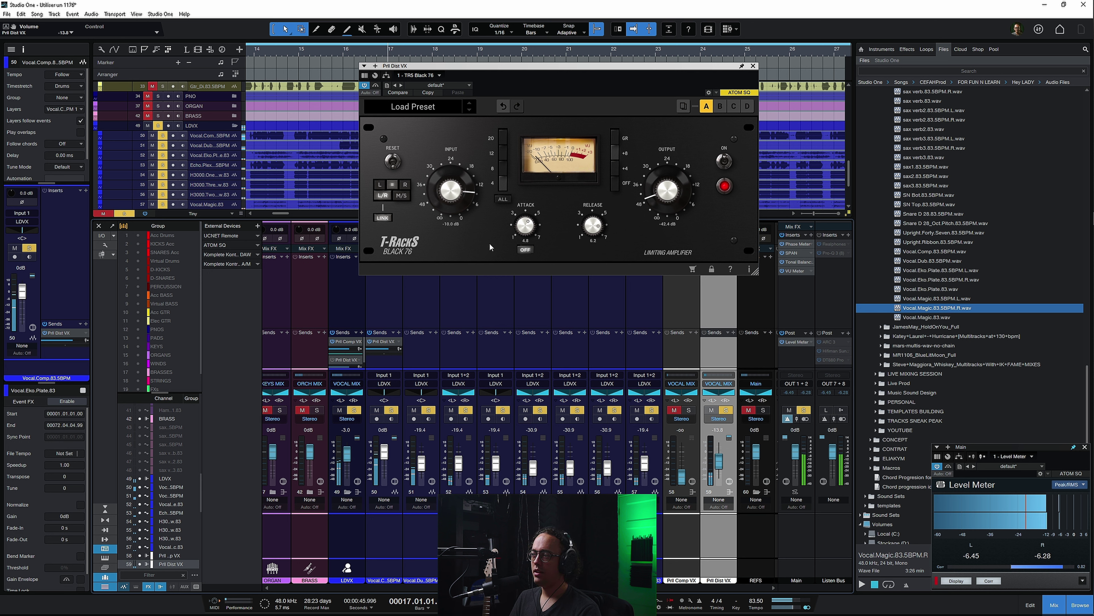
Compare the vocals with the Prll Dist VX channel muted and unmuted, and close its compressor
click(711, 410)
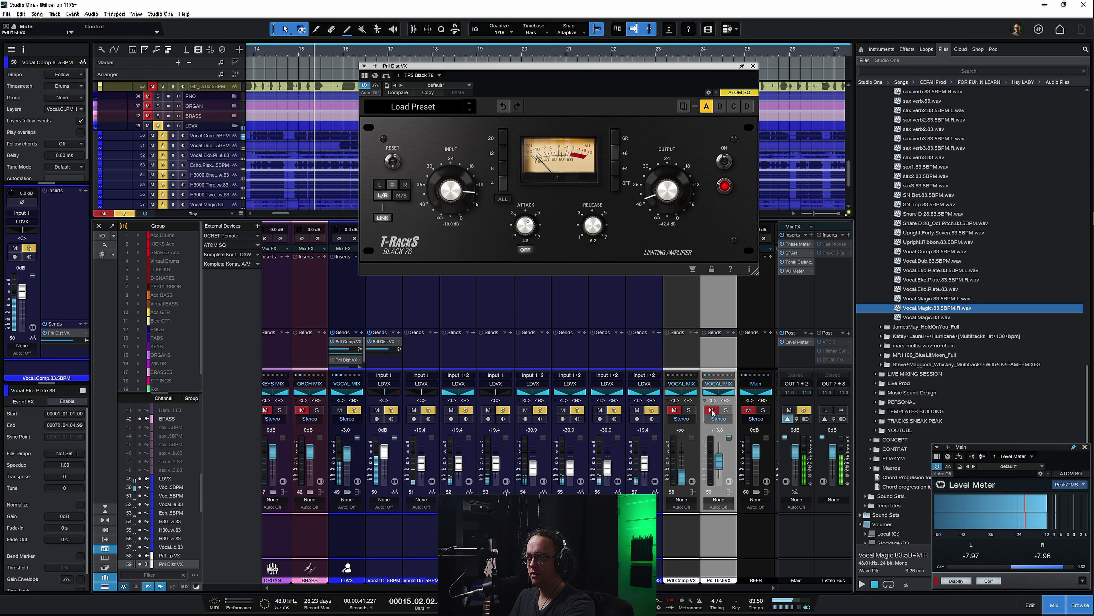
click(712, 410)
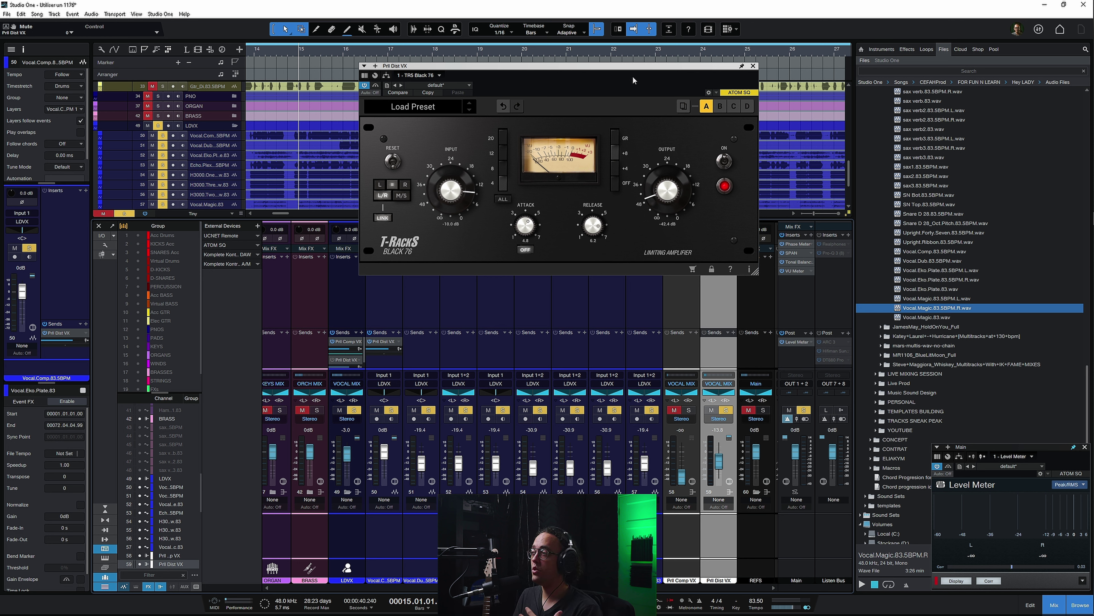
click(753, 66)
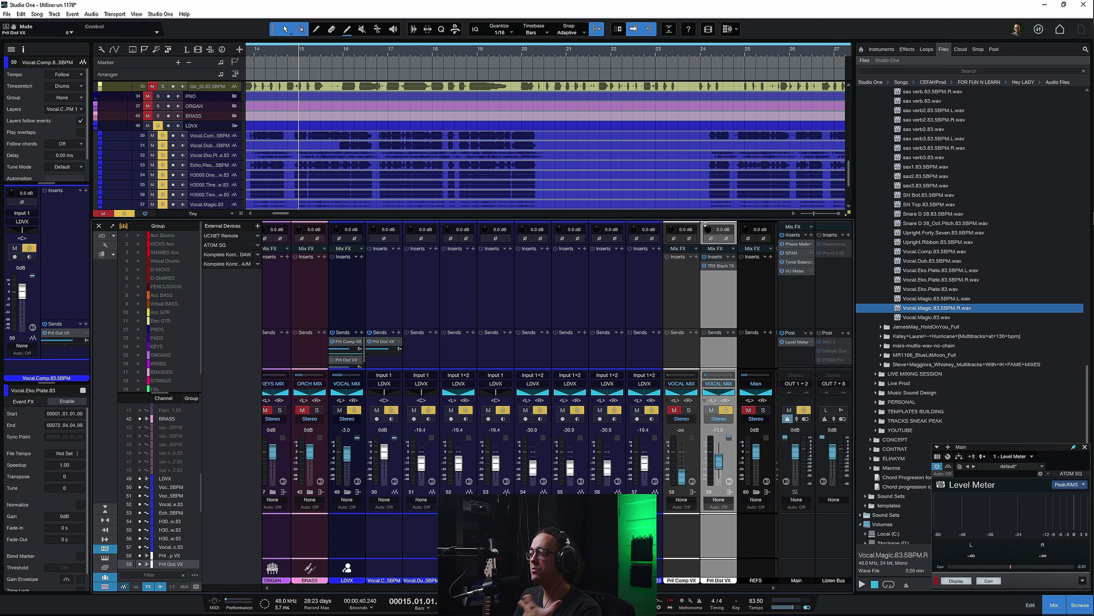